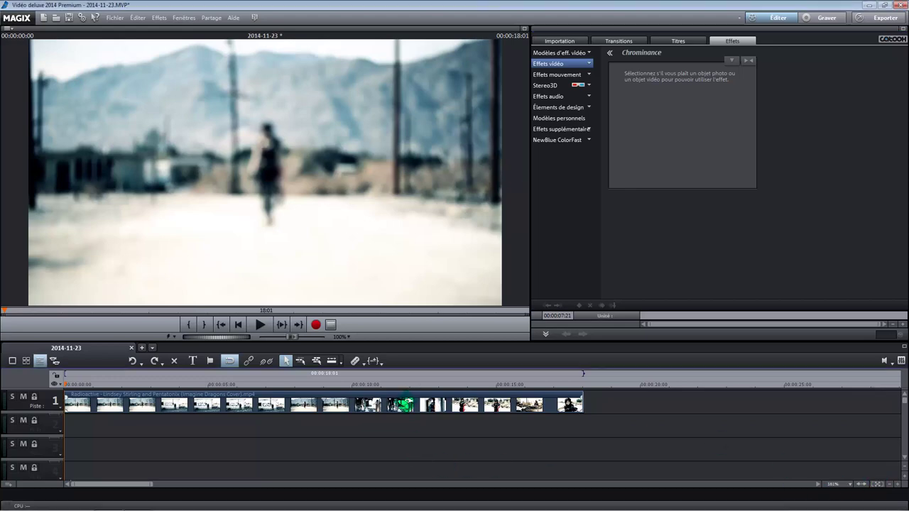
# Split the video clip on track 1 at the scene changes at 00:00:07:01 and 00:00:09:07.
pyautogui.moveTo(65, 383); pyautogui.dragTo(258, 414)
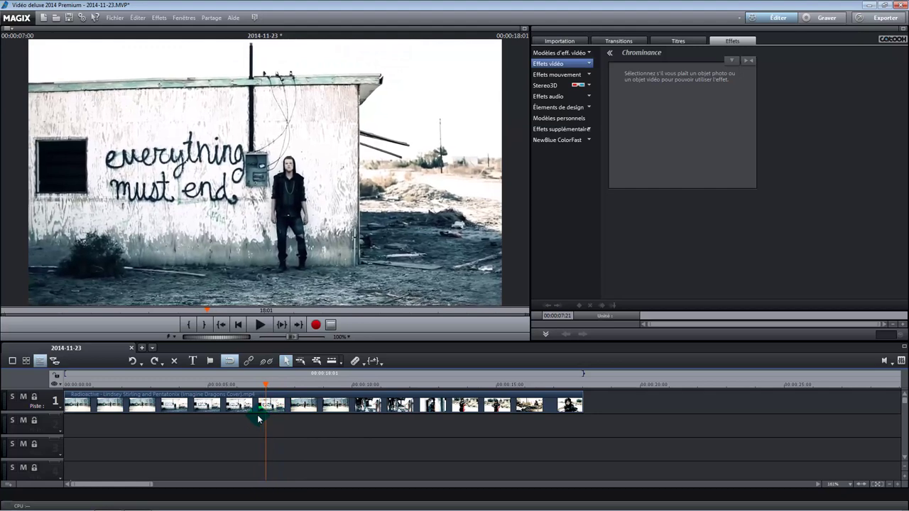
pyautogui.press('space')
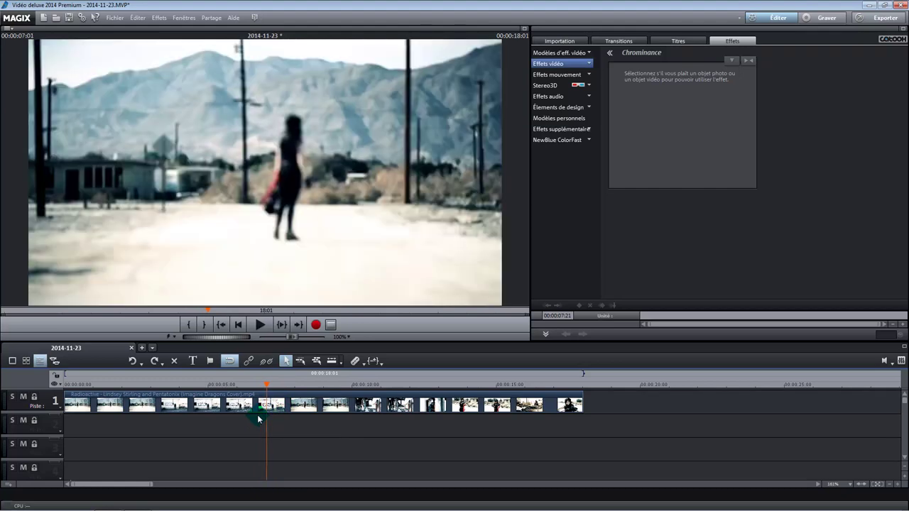
pyautogui.click(354, 361)
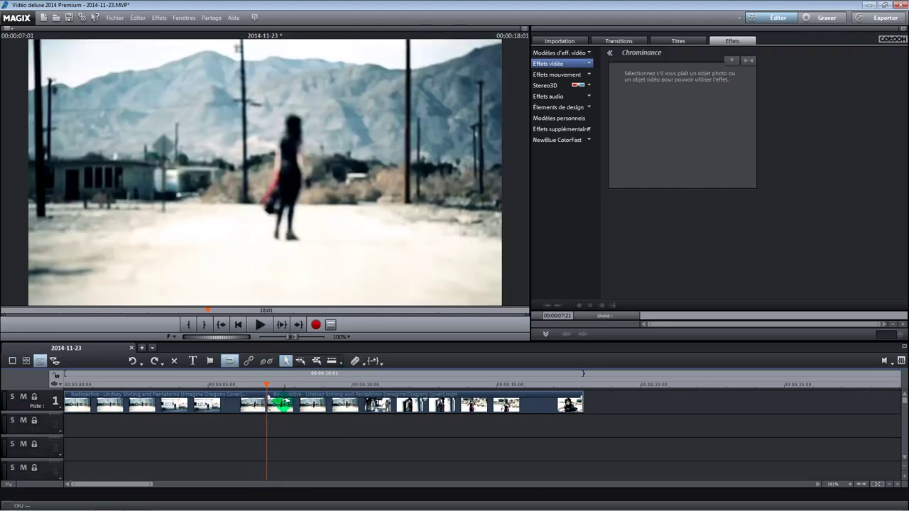
pyautogui.press('space')
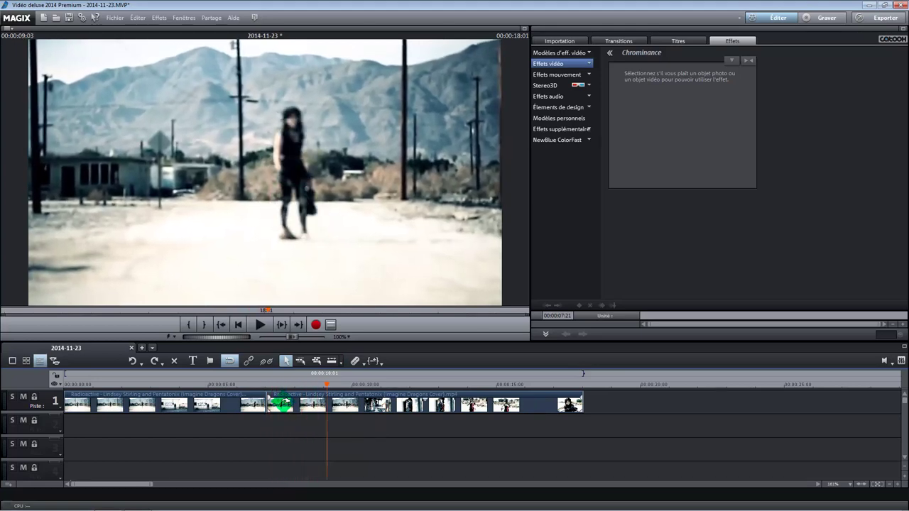
pyautogui.press('j')
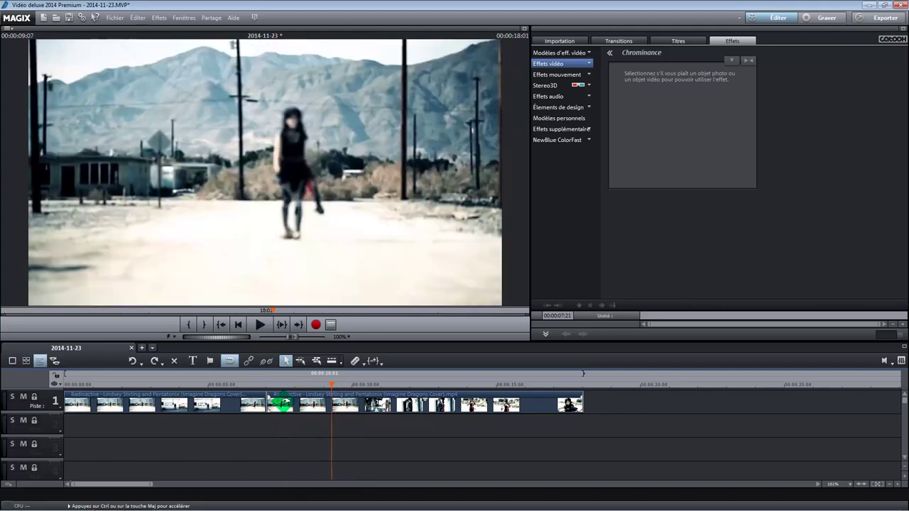
pyautogui.click(353, 362)
# Split the rest of the clip at the scene changes at 00:00:13:06 and 00:00:15:04.
pyautogui.press('space')
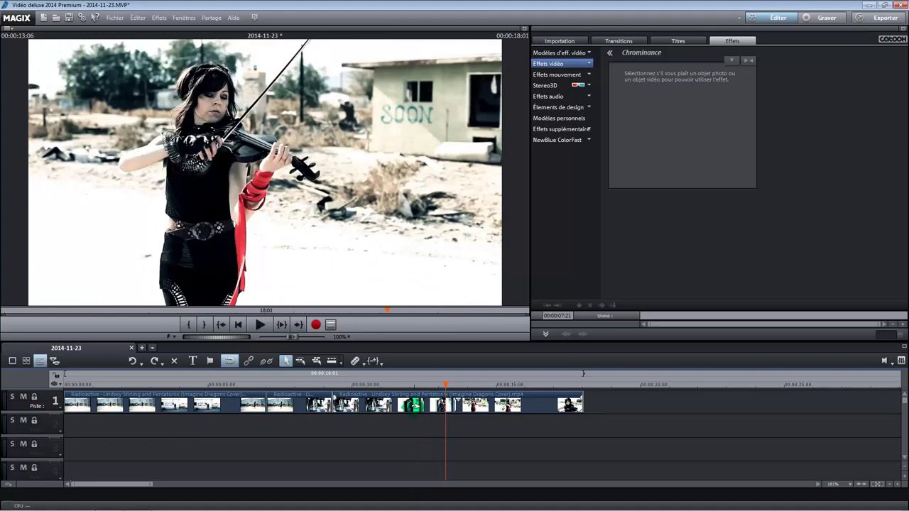
pyautogui.click(353, 362)
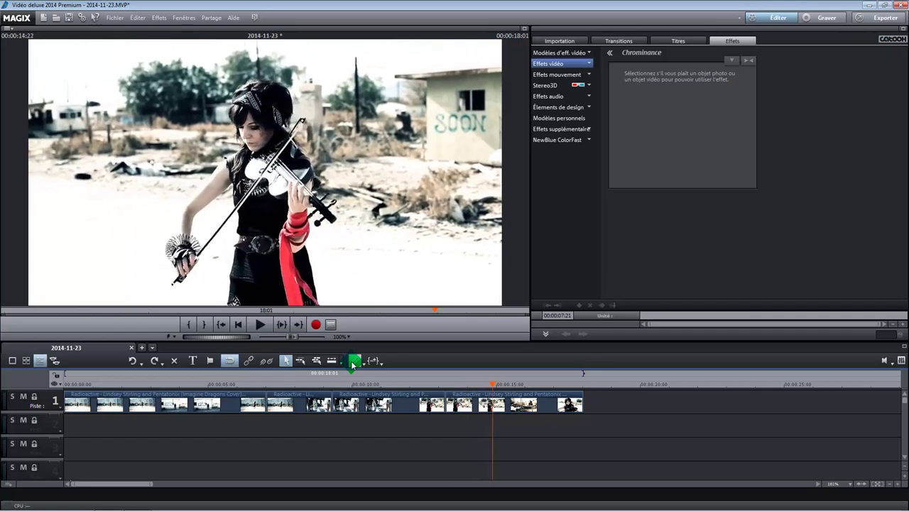
pyautogui.press('space')
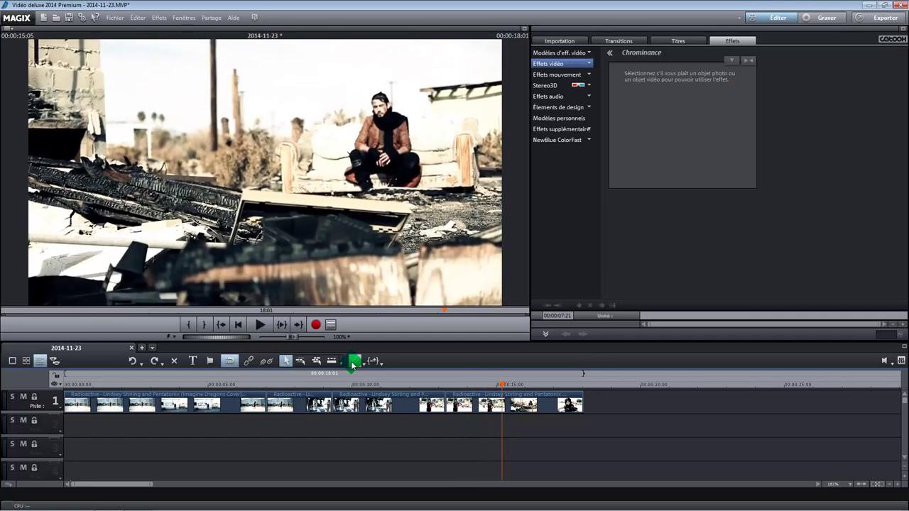
pyautogui.press('space')
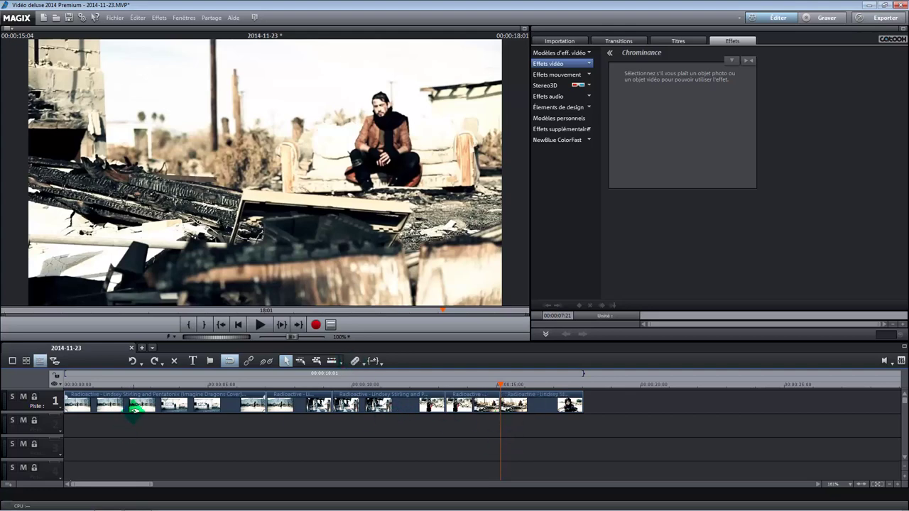
# Try the Contraste élevé film look on the first clip segment, viewing the frame at 00:00:03:03.
pyautogui.click(136, 405)
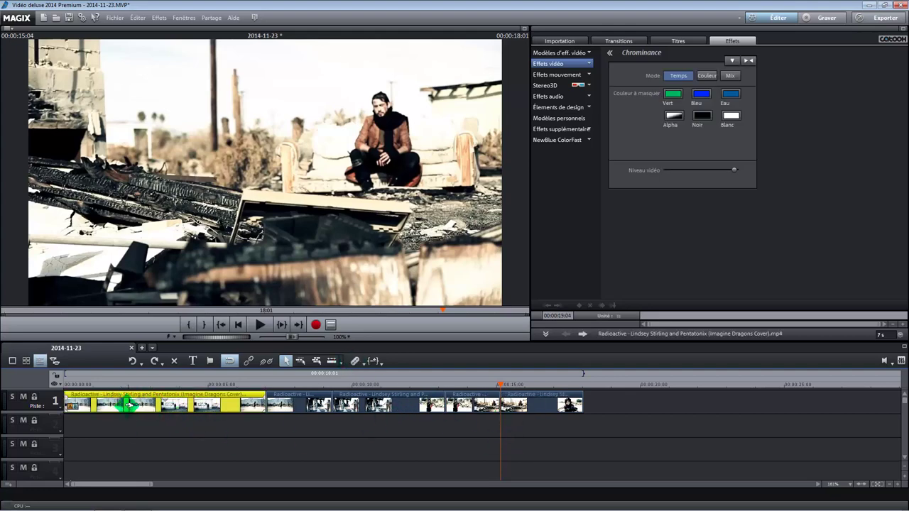
pyautogui.moveTo(494, 384); pyautogui.dragTo(153, 390)
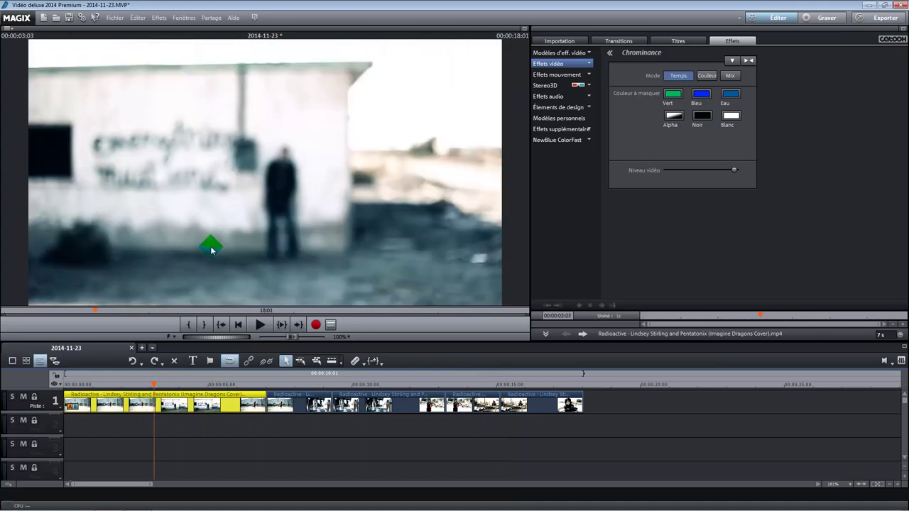
pyautogui.click(578, 53)
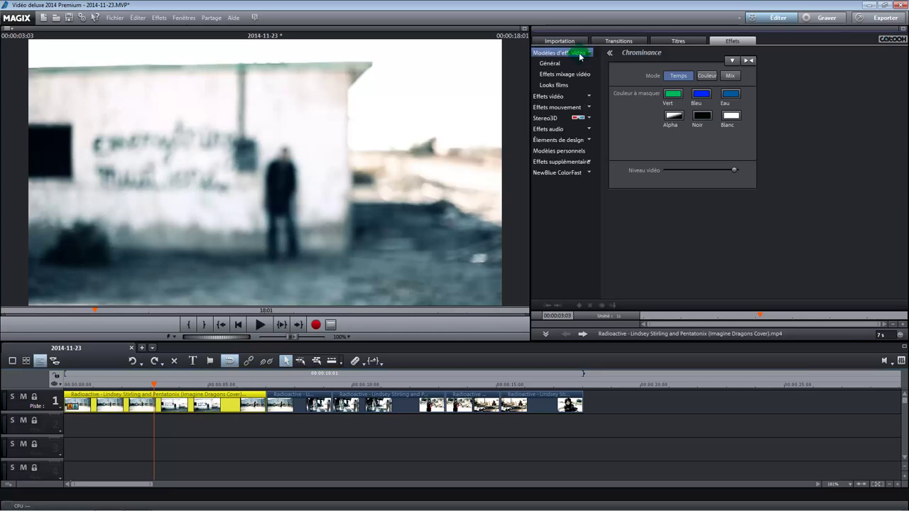
pyautogui.click(558, 85)
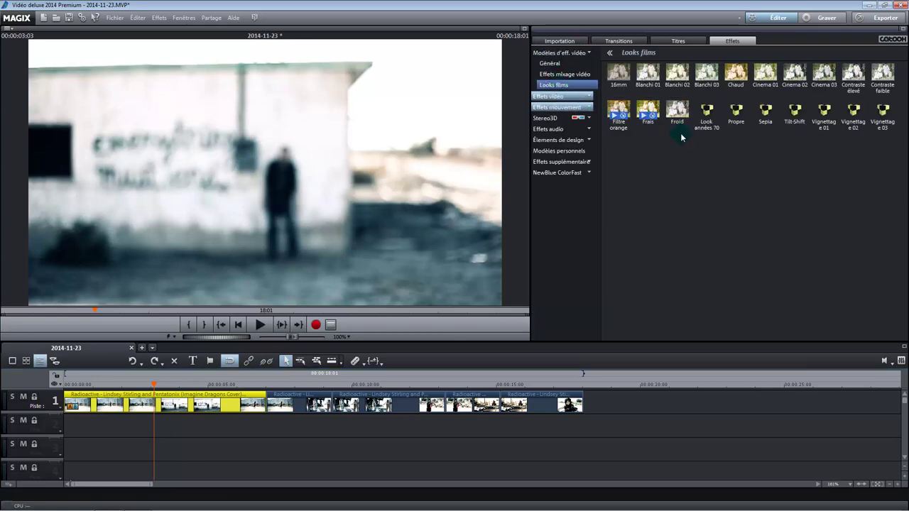
pyautogui.moveTo(851, 76); pyautogui.dragTo(213, 398)
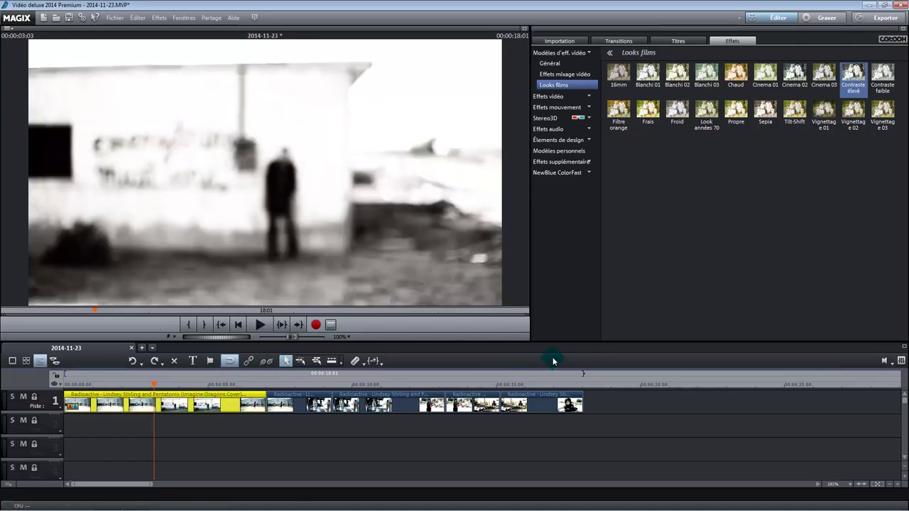
pyautogui.moveTo(555, 358); pyautogui.dragTo(231, 401)
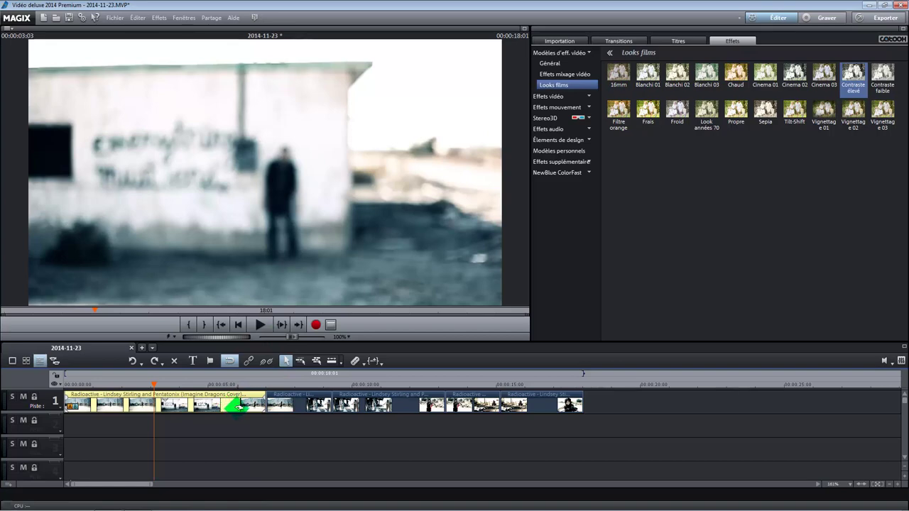
# Open the Correction couleur video effect for the first segment and resize the preview, effects and timeline areas.
pyautogui.moveTo(239, 406); pyautogui.dragTo(582, 134)
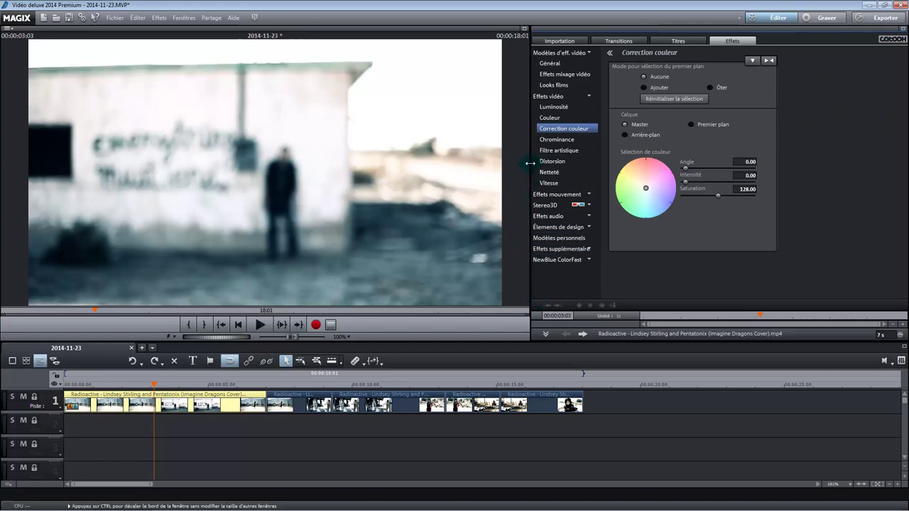
pyautogui.moveTo(530, 163); pyautogui.dragTo(238, 171)
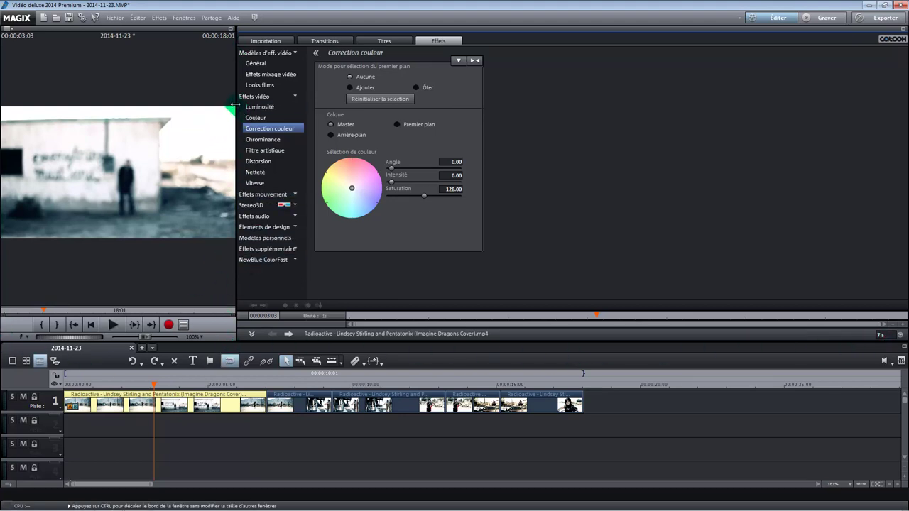
pyautogui.moveTo(234, 102); pyautogui.dragTo(522, 131)
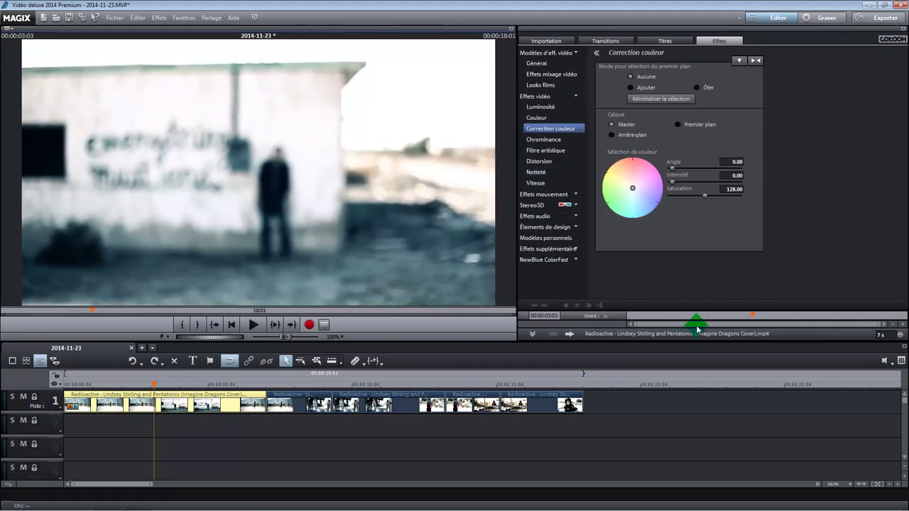
pyautogui.moveTo(700, 347)
pyautogui.mouseDown()
pyautogui.moveTo(697, 176)
pyautogui.moveTo(691, 338)
pyautogui.mouseUp()
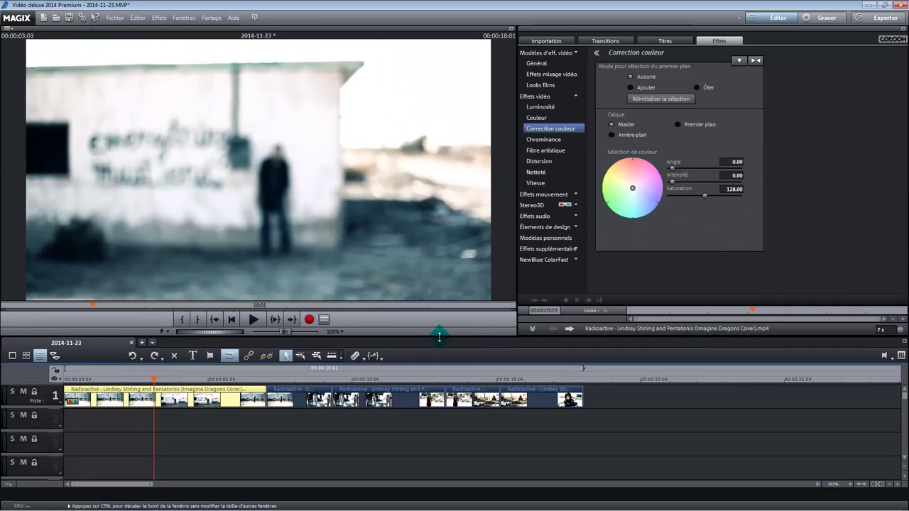
pyautogui.moveTo(439, 337)
pyautogui.mouseDown()
pyautogui.moveTo(440, 361)
pyautogui.moveTo(441, 334)
pyautogui.mouseUp()
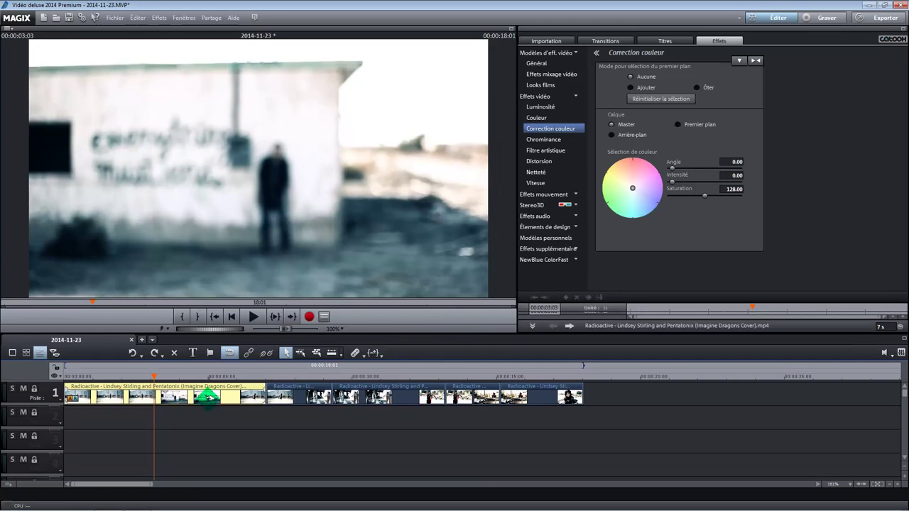
# Turn the first segment black and white by setting its Arrière-plan layer saturation to 0, with selection mode Ôter.
pyautogui.click(207, 398)
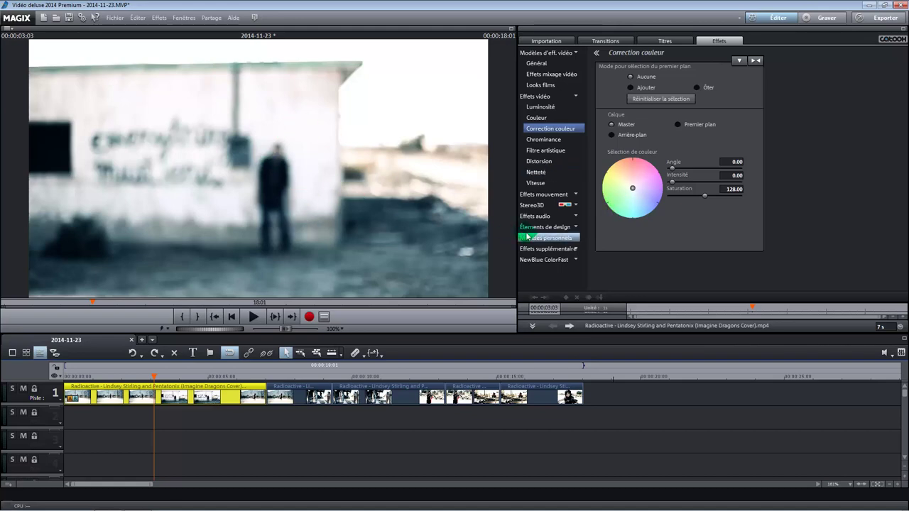
pyautogui.click(612, 135)
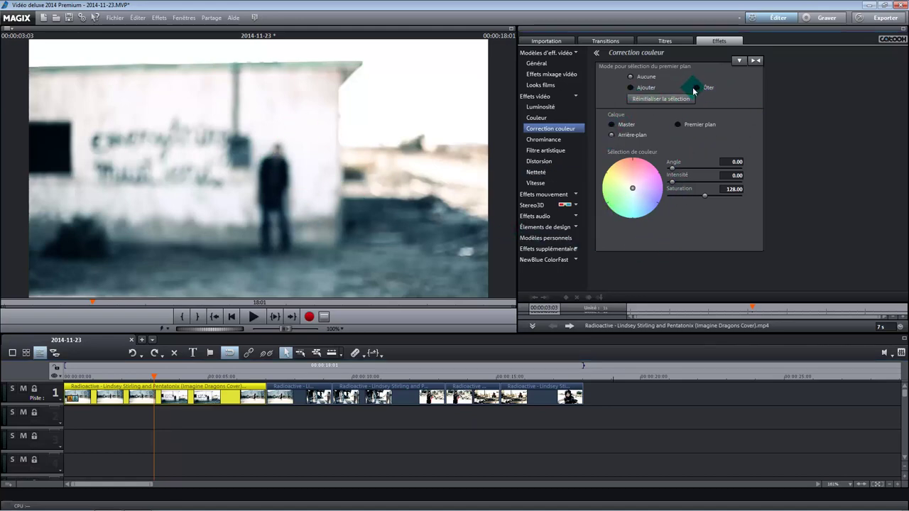
pyautogui.click(696, 88)
pyautogui.moveTo(704, 195); pyautogui.dragTo(651, 200)
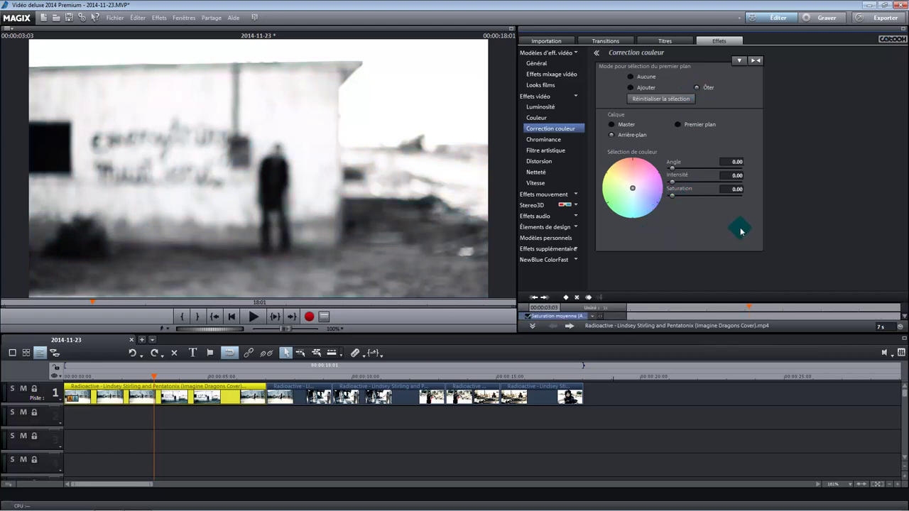
# Set the first segment's contrast to 69 in the Luminosité effect and play back the result.
pyautogui.click(540, 108)
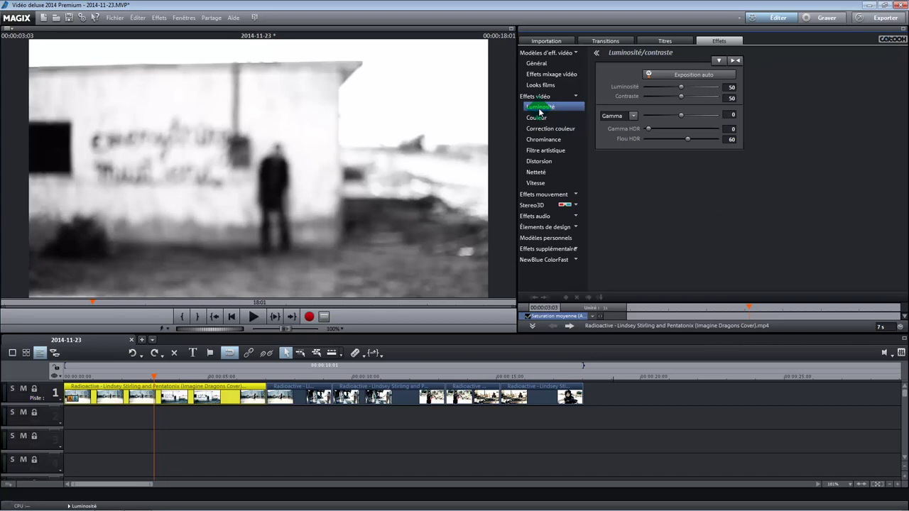
pyautogui.click(730, 112)
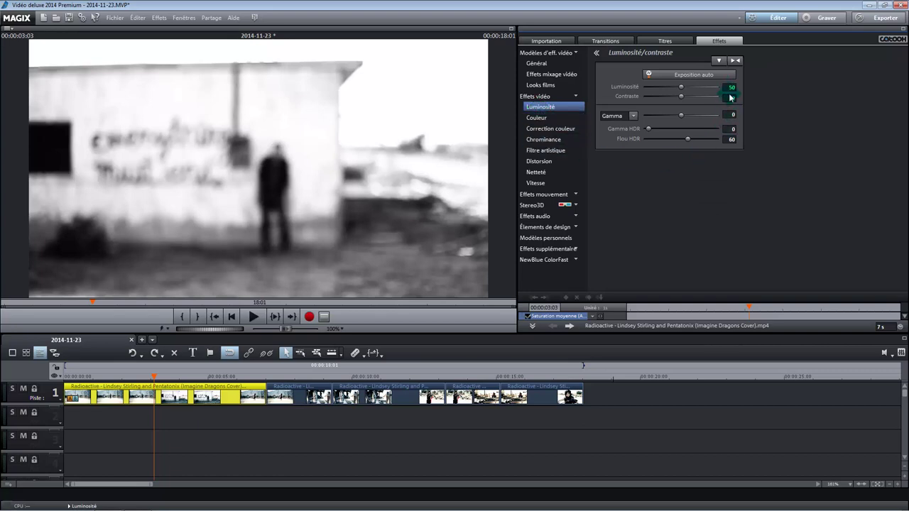
pyautogui.doubleClick(729, 98)
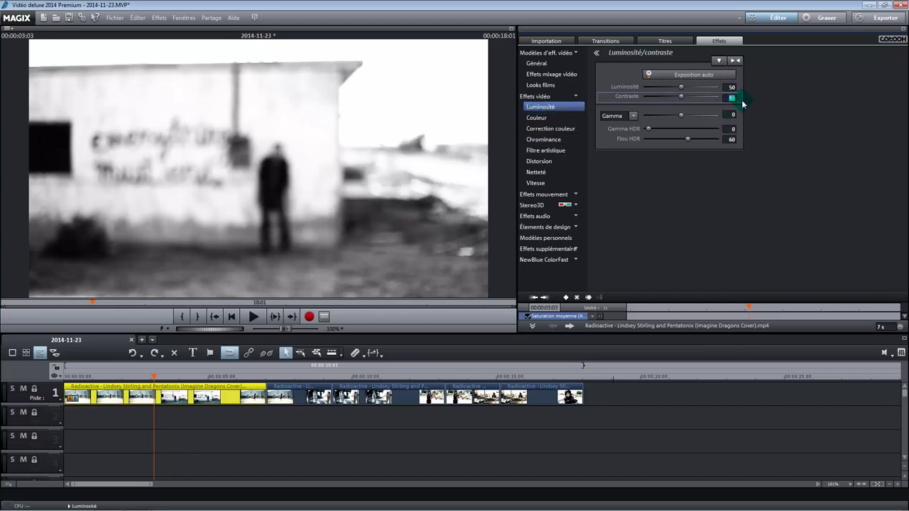
pyautogui.write('69')
pyautogui.click(739, 183)
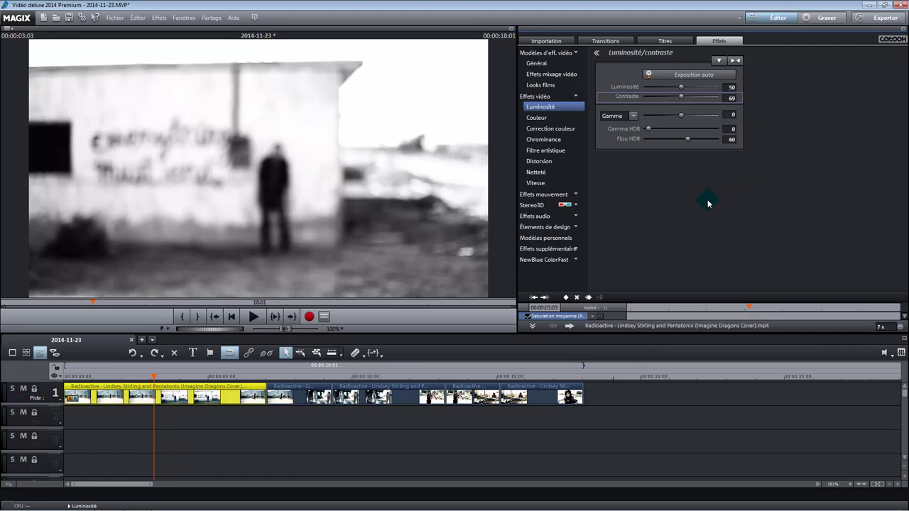
pyautogui.write('9')
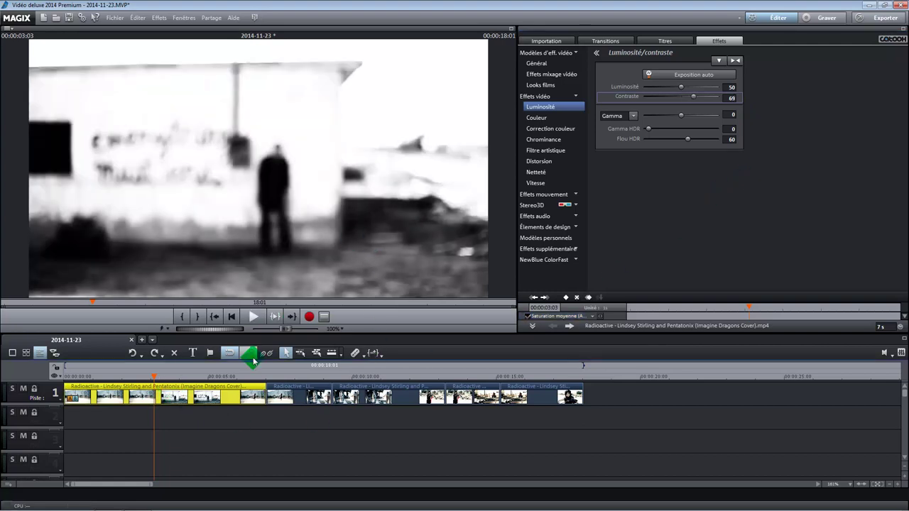
pyautogui.click(253, 317)
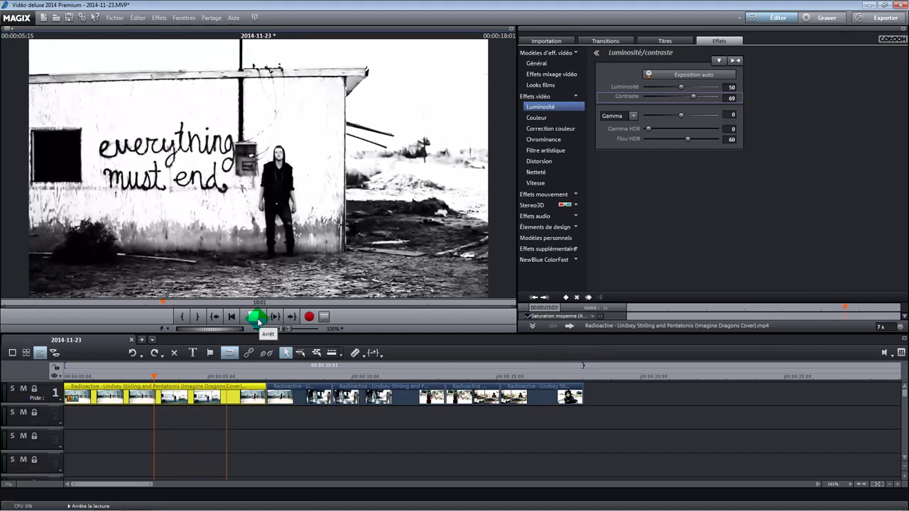
pyautogui.click(257, 319)
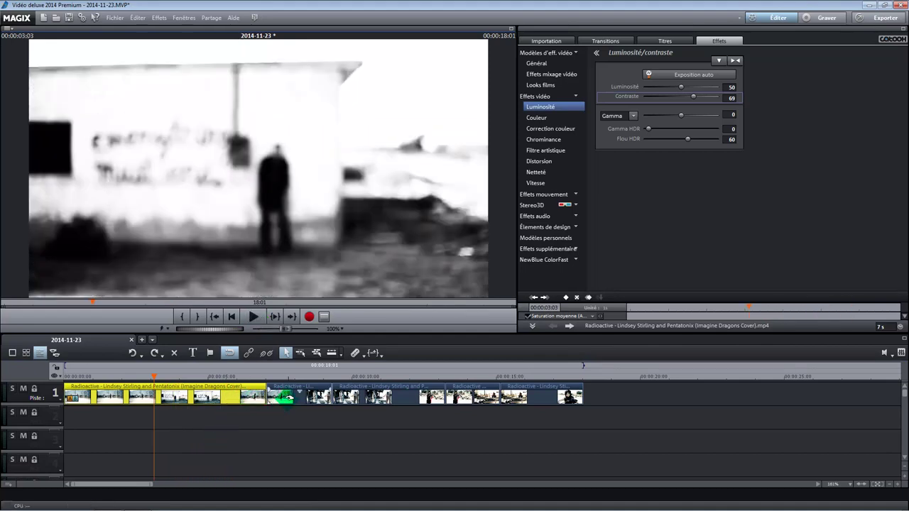
# Select the second clip segment with the playhead at its start, 00:00:07:01, and open its Correction couleur effect.
pyautogui.moveTo(153, 376); pyautogui.dragTo(271, 381)
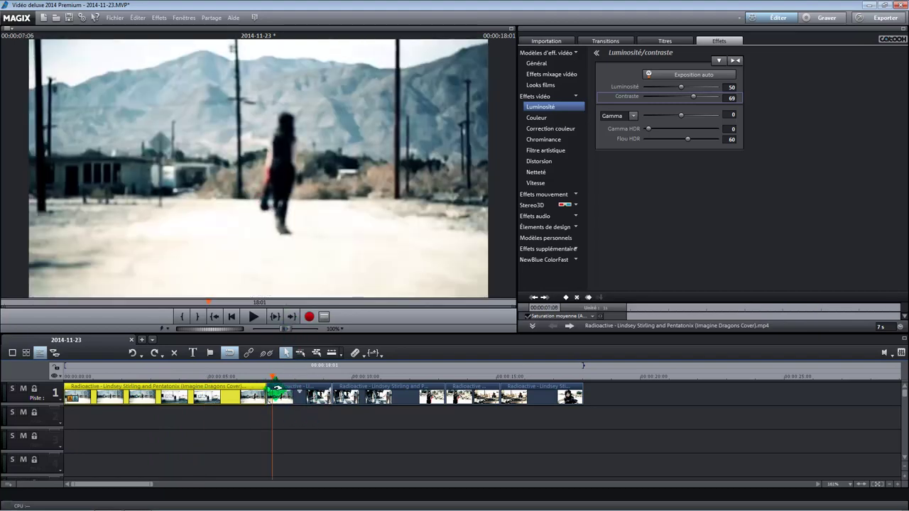
pyautogui.click(296, 397)
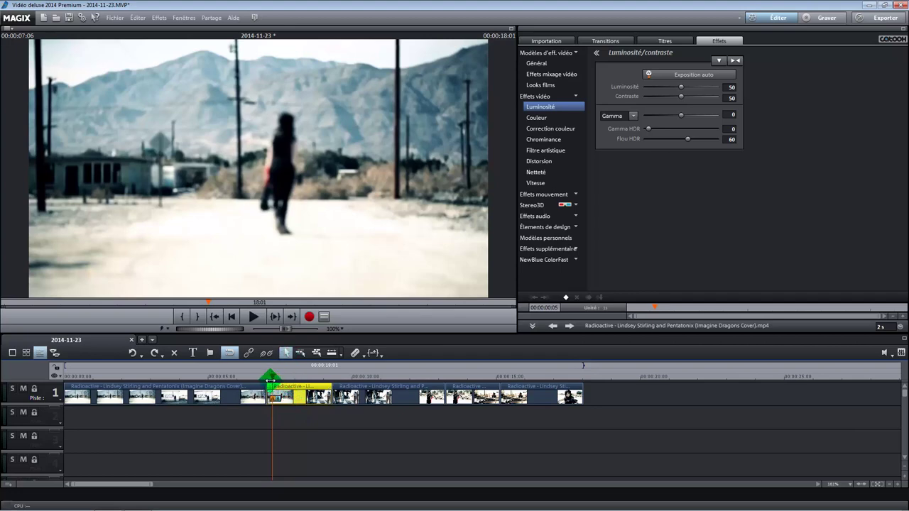
pyautogui.moveTo(271, 374); pyautogui.dragTo(267, 378)
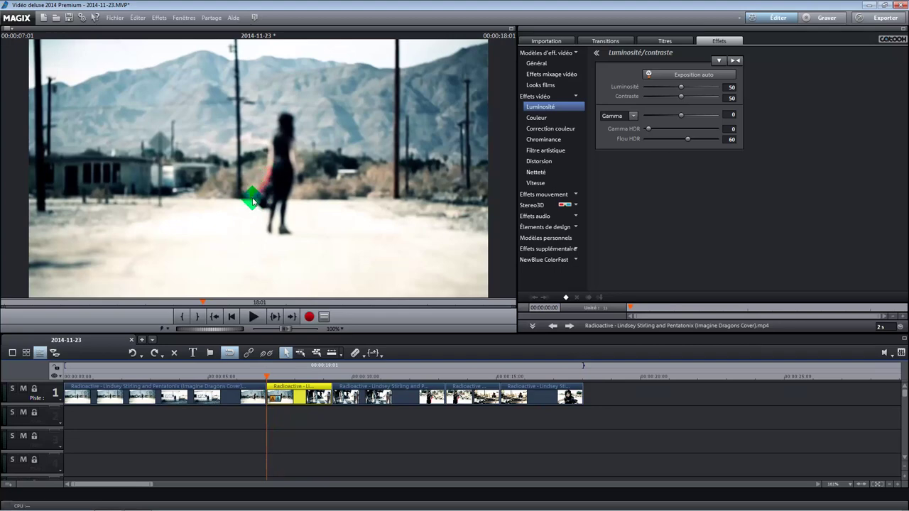
pyautogui.click(564, 129)
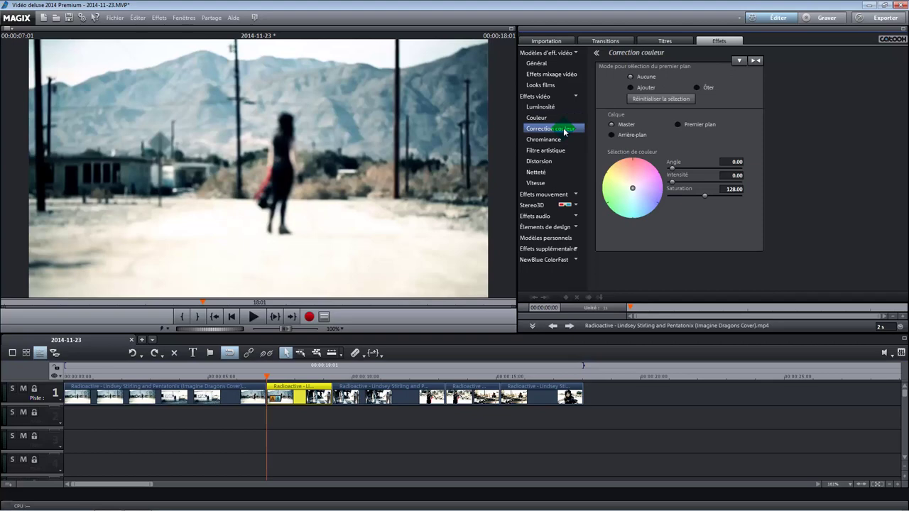
# Sample the red fabric beside the woman as foreground on the Premier plan layer in Ajouter mode, resetting the selection once and resampling it.
pyautogui.click(679, 125)
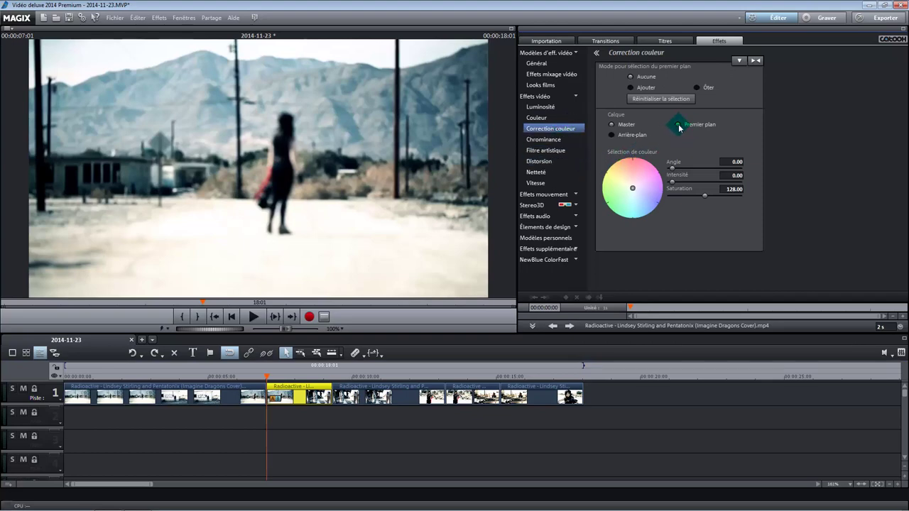
pyautogui.click(630, 90)
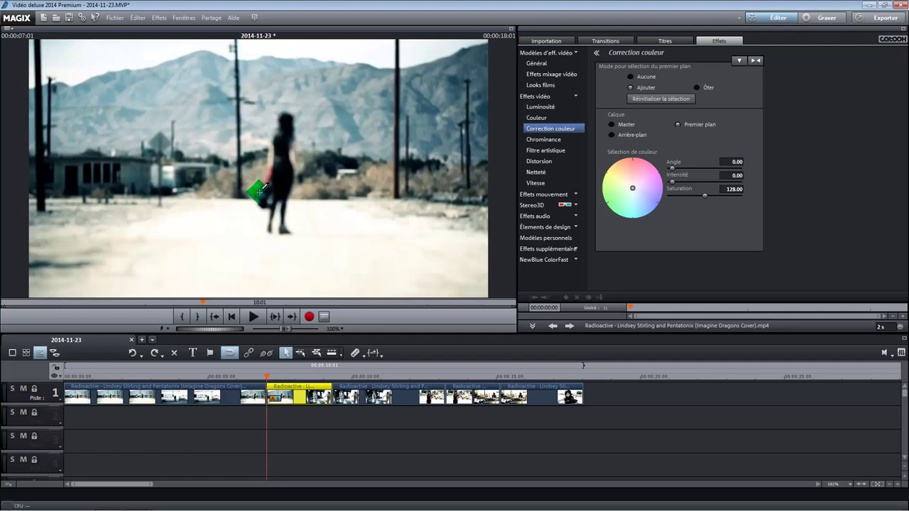
pyautogui.moveTo(258, 191); pyautogui.dragTo(269, 172)
pyautogui.click(645, 99)
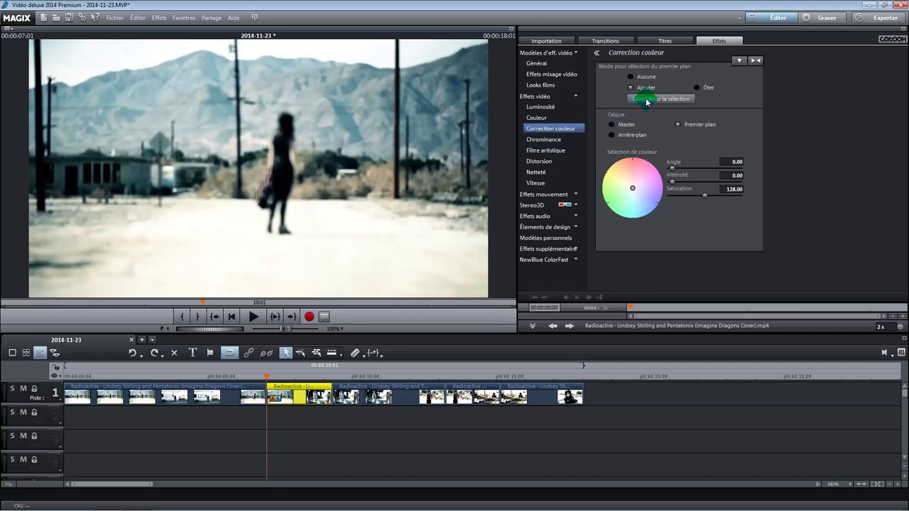
pyautogui.click(332, 216)
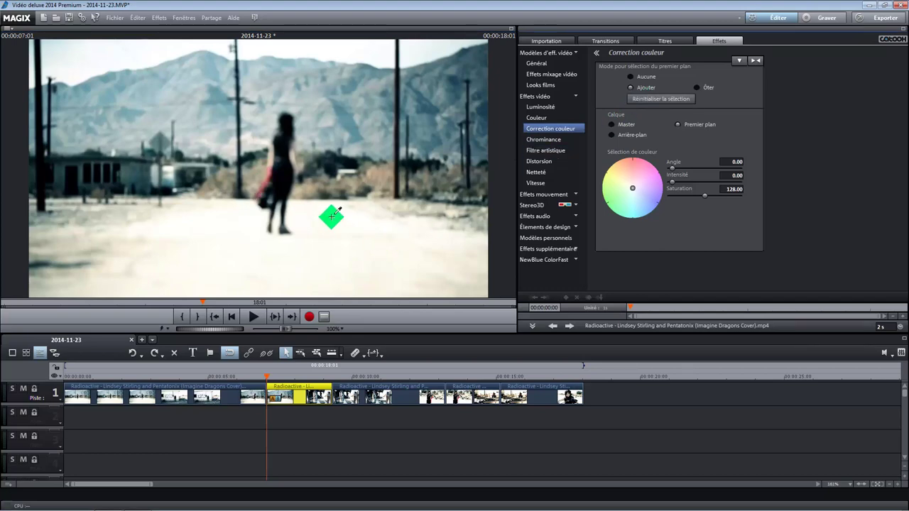
pyautogui.click(262, 193)
pyautogui.moveTo(258, 192); pyautogui.dragTo(265, 183)
pyautogui.click(262, 211)
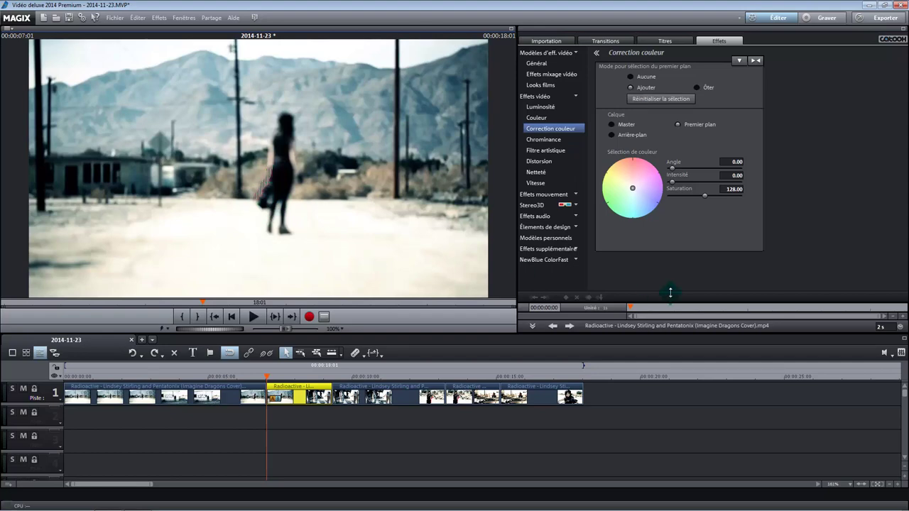
# Tint the sampled red fabric pinkish red against a black-and-white background and set the second segment's contrast to 69.
pyautogui.click(641, 197)
pyautogui.moveTo(641, 196)
pyautogui.mouseDown()
pyautogui.moveTo(633, 187)
pyautogui.moveTo(647, 171)
pyautogui.moveTo(642, 179)
pyautogui.moveTo(708, 234)
pyautogui.moveTo(377, 391)
pyautogui.moveTo(266, 376)
pyautogui.moveTo(575, 320)
pyautogui.moveTo(612, 203)
pyautogui.moveTo(345, 396)
pyautogui.moveTo(327, 398)
pyautogui.moveTo(654, 127)
pyautogui.moveTo(609, 134)
pyautogui.moveTo(682, 142)
pyautogui.moveTo(696, 91)
pyautogui.moveTo(702, 239)
pyautogui.moveTo(706, 194)
pyautogui.moveTo(664, 199)
pyautogui.moveTo(645, 308)
pyautogui.moveTo(369, 365)
pyautogui.moveTo(551, 107)
pyautogui.mouseUp()
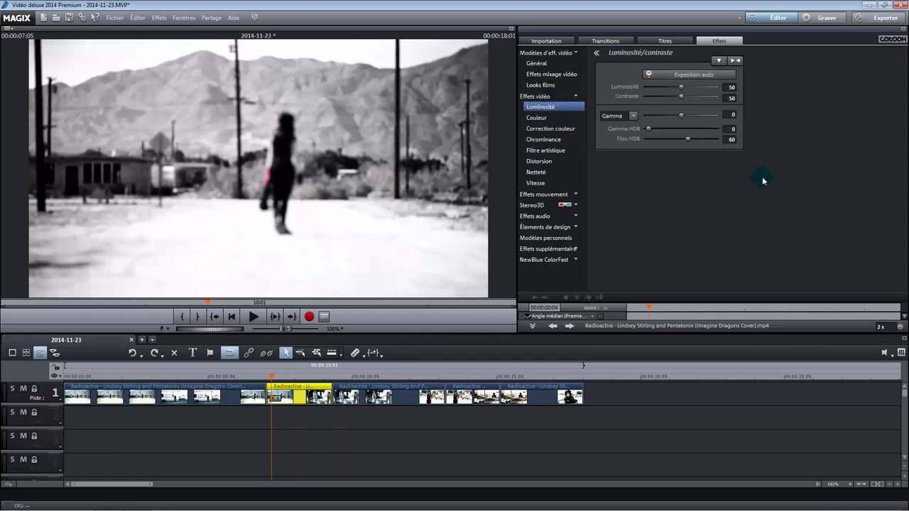
pyautogui.click(731, 99)
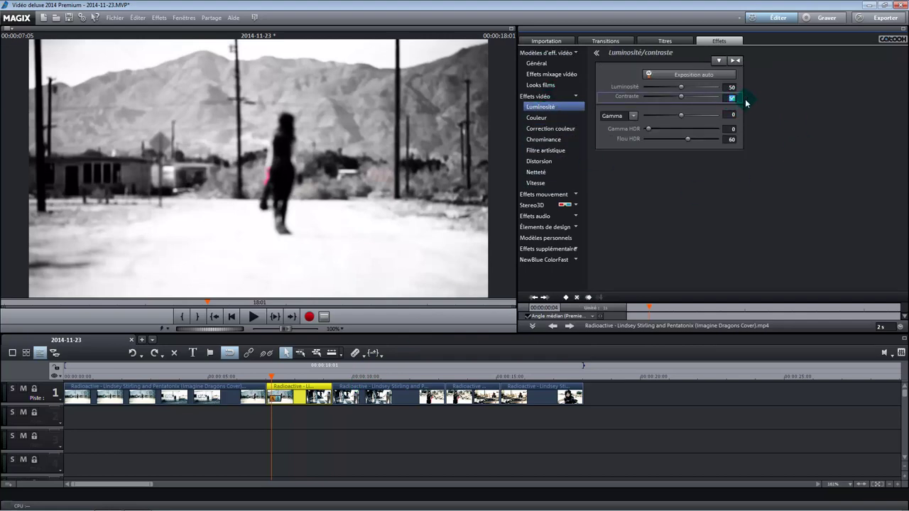
pyautogui.write('69')
# Select the third clip segment with the playhead at 00:00:10:11 and open its Correction couleur effect.
pyautogui.moveTo(706, 192); pyautogui.dragTo(375, 391)
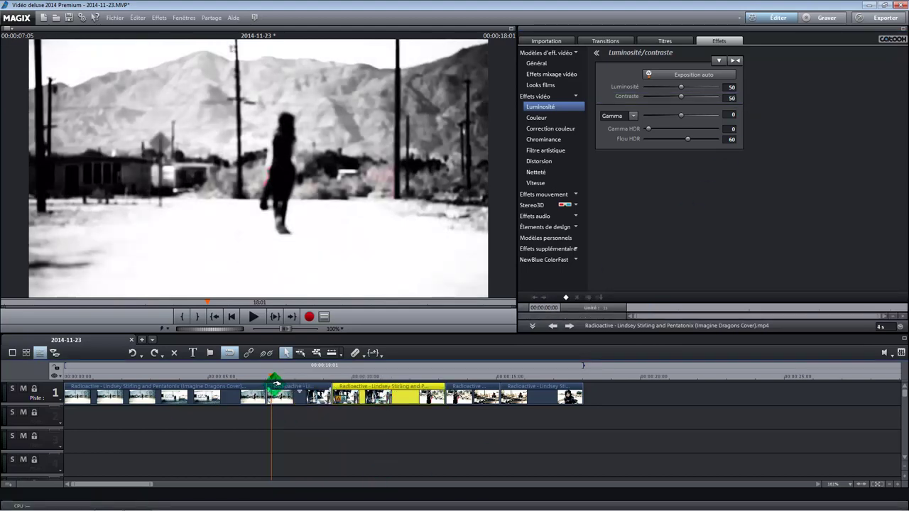
pyautogui.moveTo(271, 380); pyautogui.dragTo(364, 395)
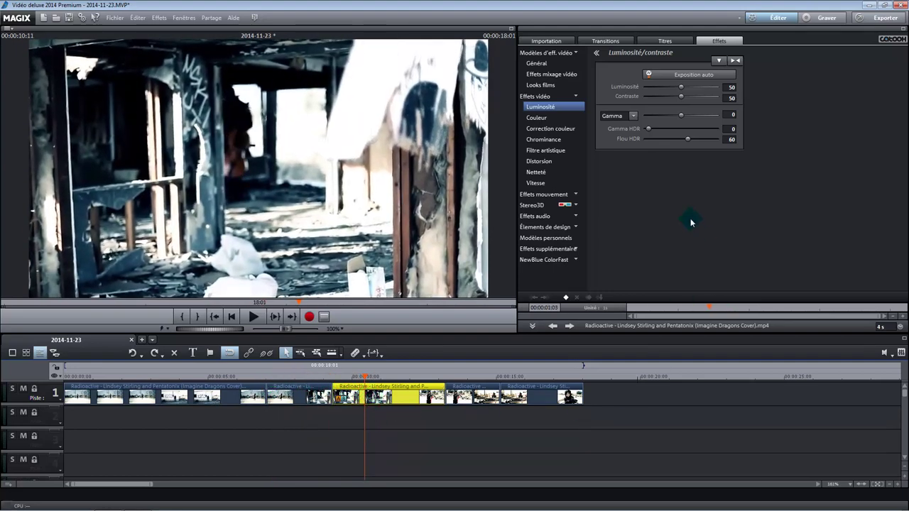
pyautogui.click(559, 130)
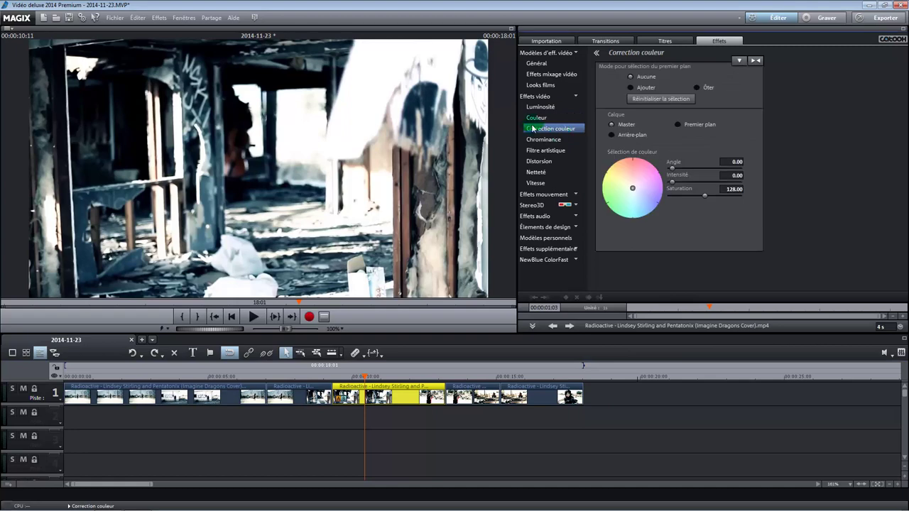
pyautogui.click(405, 206)
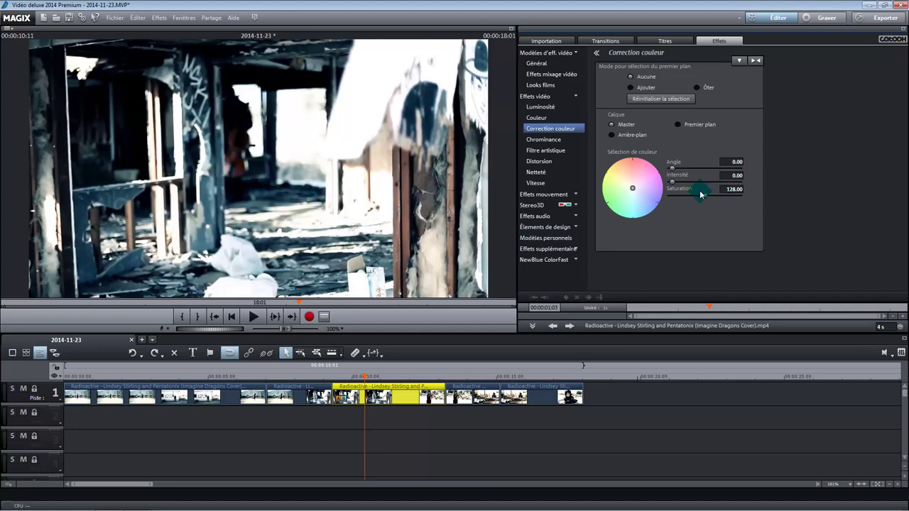
# Sample the brown wooden posts on the Premier plan layer in Ajouter mode and tint them green with angle 124.38 and intensity 17.99.
pyautogui.click(677, 126)
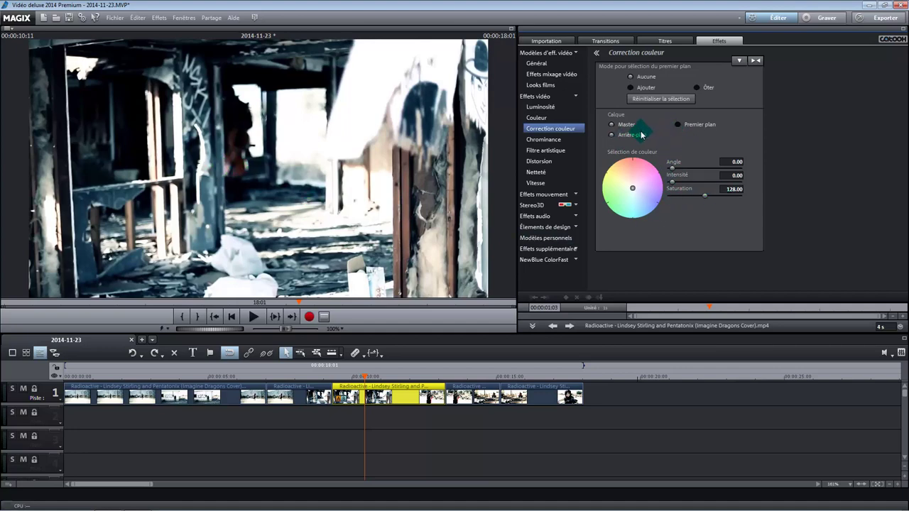
pyautogui.click(630, 87)
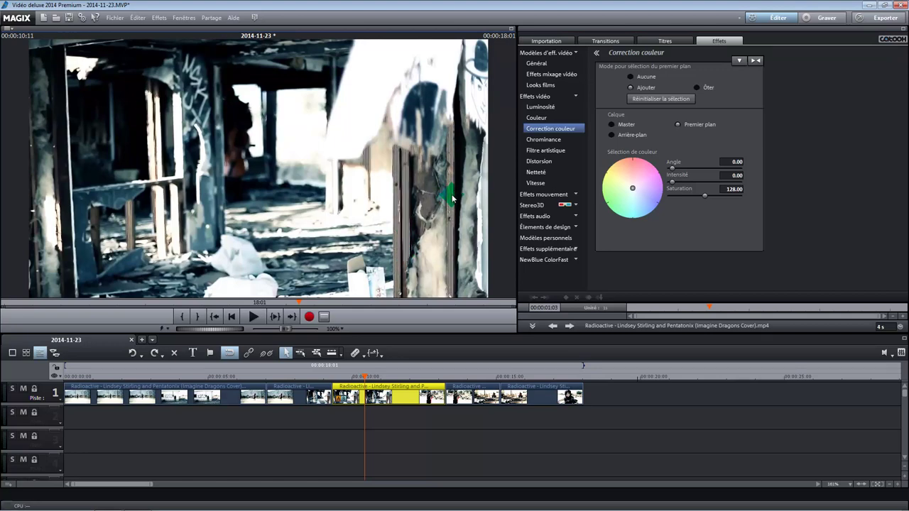
pyautogui.moveTo(452, 199)
pyautogui.mouseDown()
pyautogui.moveTo(434, 274)
pyautogui.moveTo(633, 189)
pyautogui.moveTo(619, 205)
pyautogui.moveTo(623, 197)
pyautogui.moveTo(714, 233)
pyautogui.mouseUp()
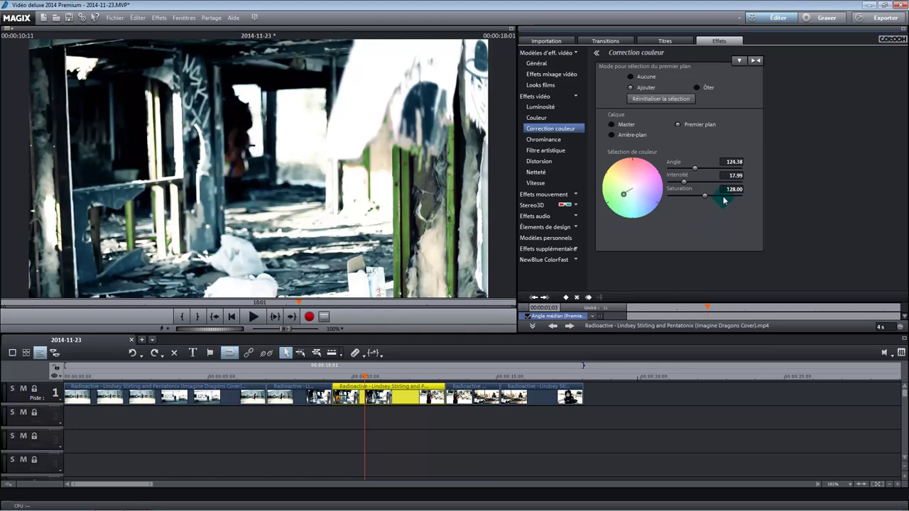
# Set the third segment's Arrière-plan layer saturation to 0 with selection mode Ôter.
pyautogui.click(615, 128)
pyautogui.click(613, 136)
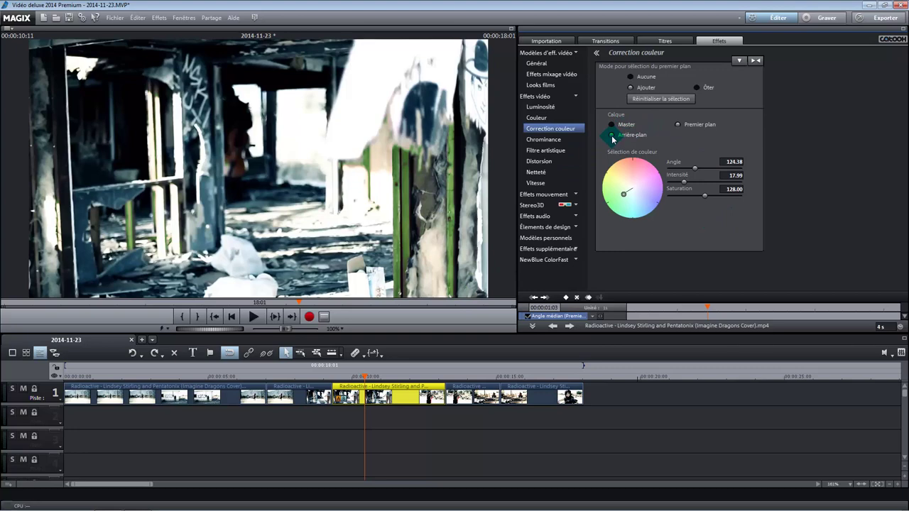
pyautogui.click(680, 98)
pyautogui.click(698, 86)
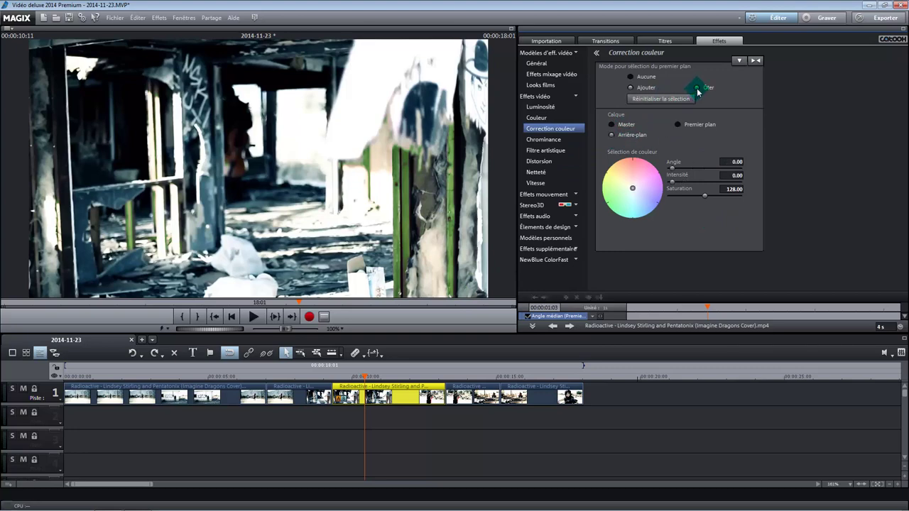
pyautogui.click(687, 163)
pyautogui.moveTo(705, 196); pyautogui.dragTo(659, 203)
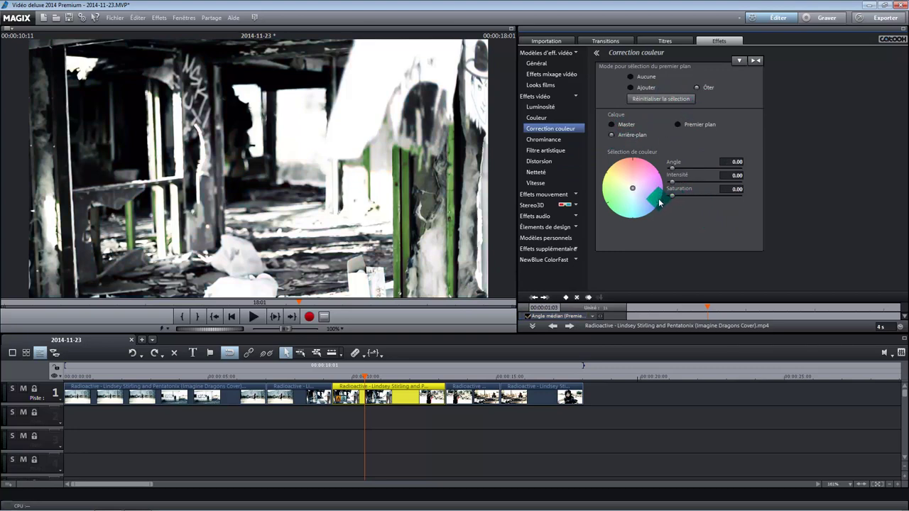
# Set the third segment's contrast to 69 in the Luminosité effect.
pyautogui.click(548, 107)
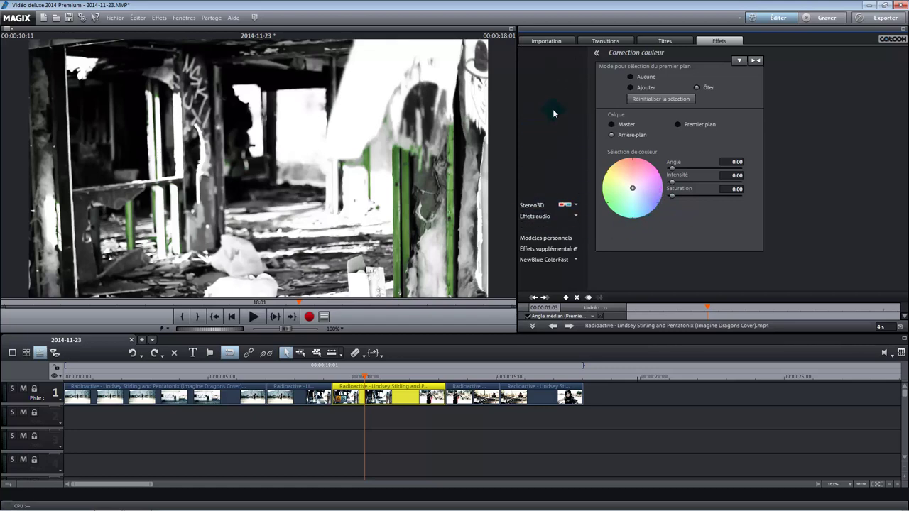
pyautogui.click(731, 97)
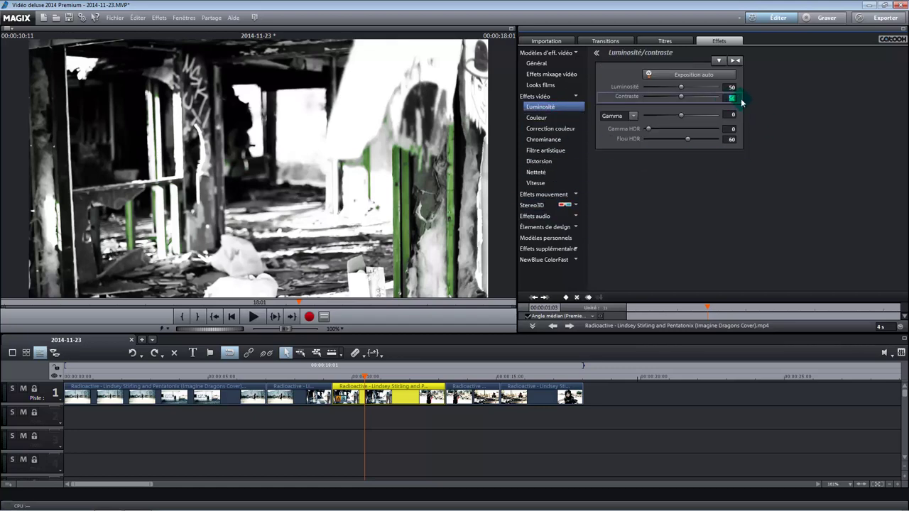
pyautogui.write('65')
pyautogui.press('BackSpace')
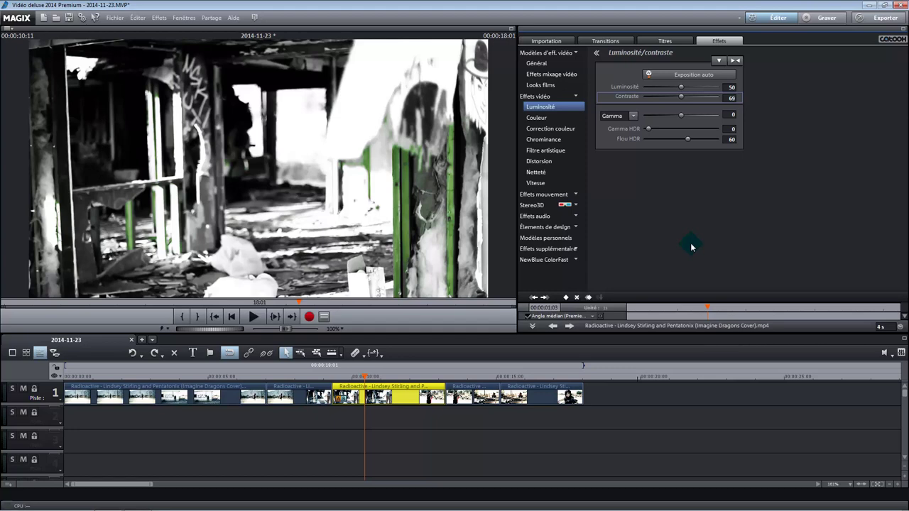
pyautogui.write('9')
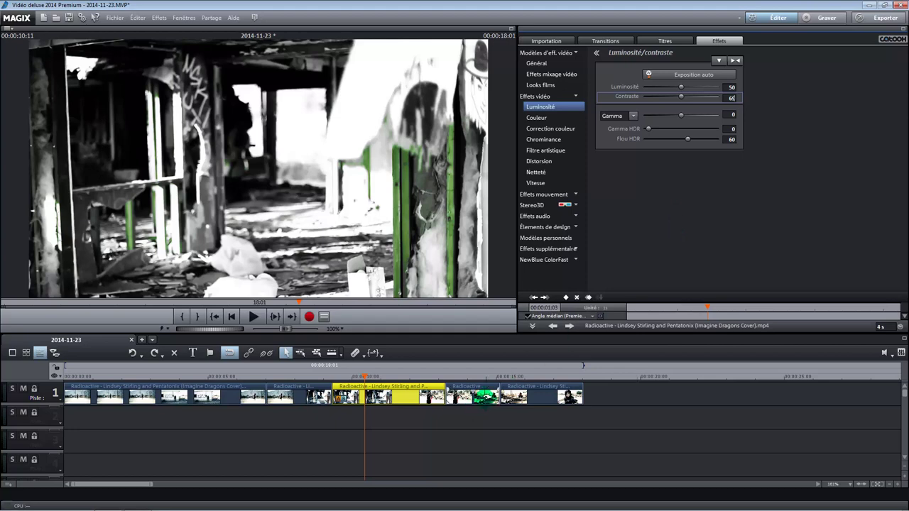
# Select the fourth clip segment with the playhead at 00:00:13:11 and open its Correction couleur effect.
pyautogui.click(484, 396)
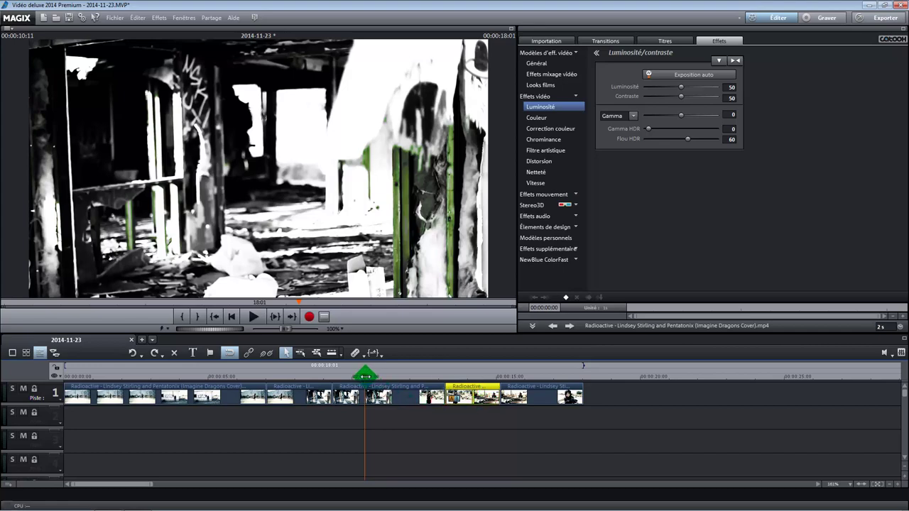
pyautogui.moveTo(365, 377)
pyautogui.mouseDown()
pyautogui.moveTo(410, 376)
pyautogui.moveTo(268, 378)
pyautogui.moveTo(452, 398)
pyautogui.mouseUp()
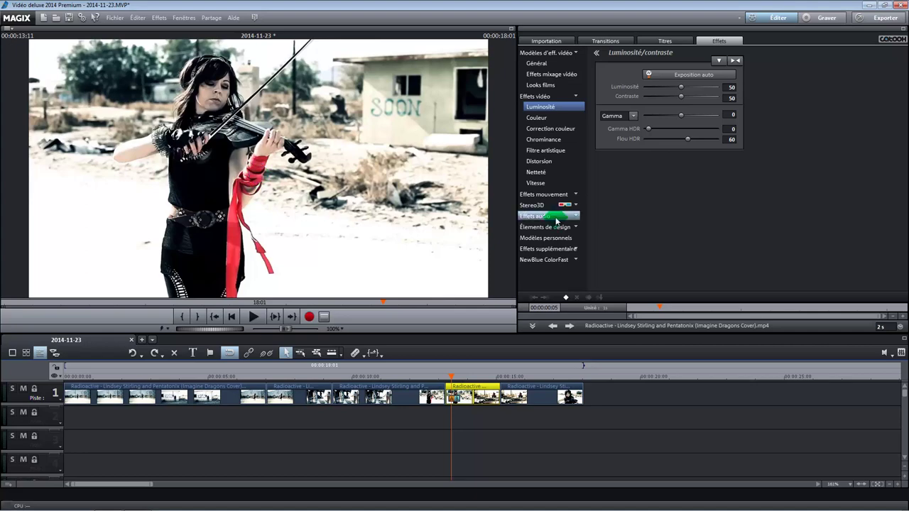
pyautogui.click(550, 129)
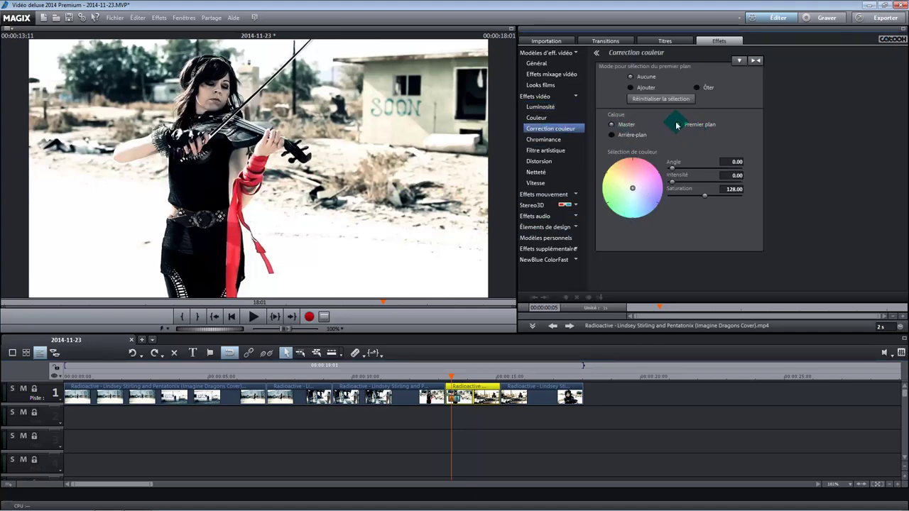
# Sample the violinist's red ribbon as foreground in Ajouter mode, resampling after one reset, and tint it pinkish red on the Premier plan layer.
pyautogui.click(630, 88)
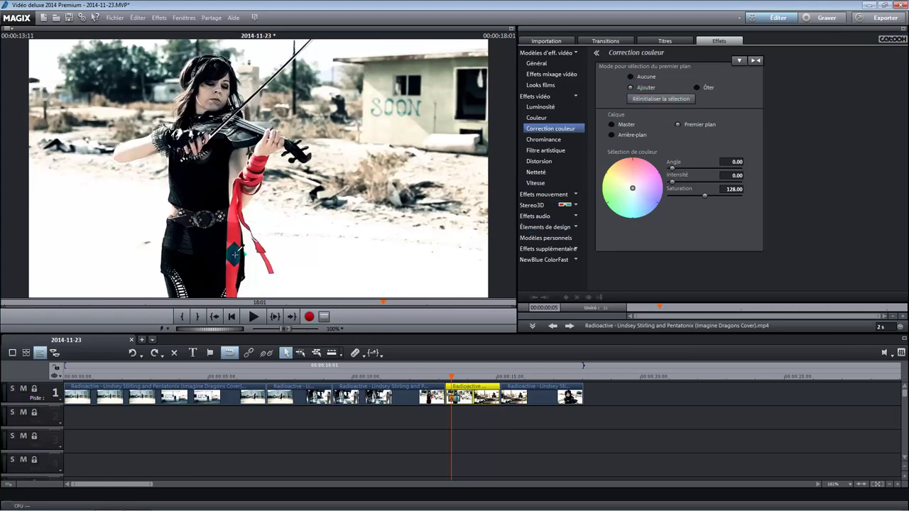
pyautogui.click(235, 254)
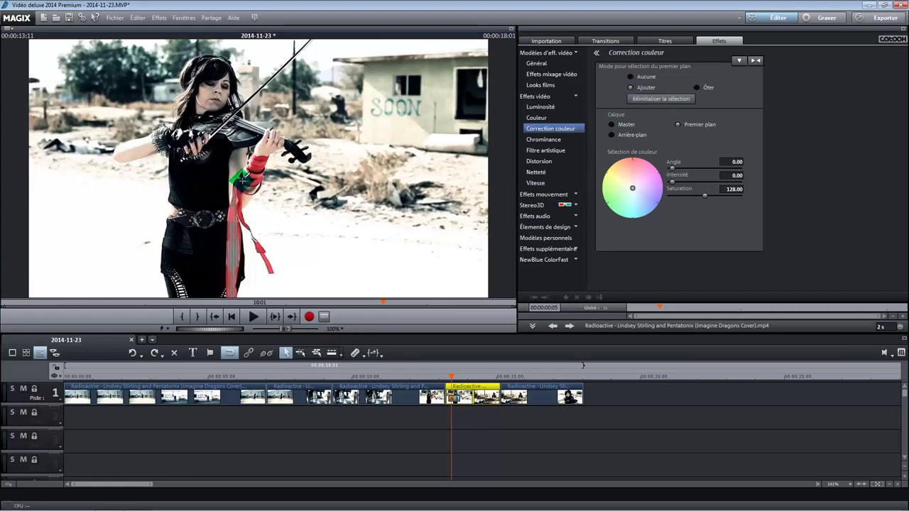
pyautogui.click(247, 174)
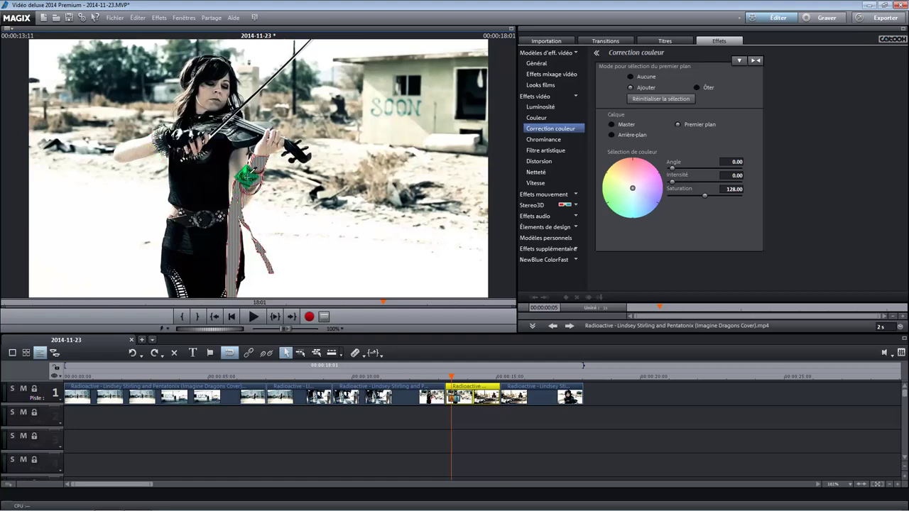
pyautogui.click(647, 99)
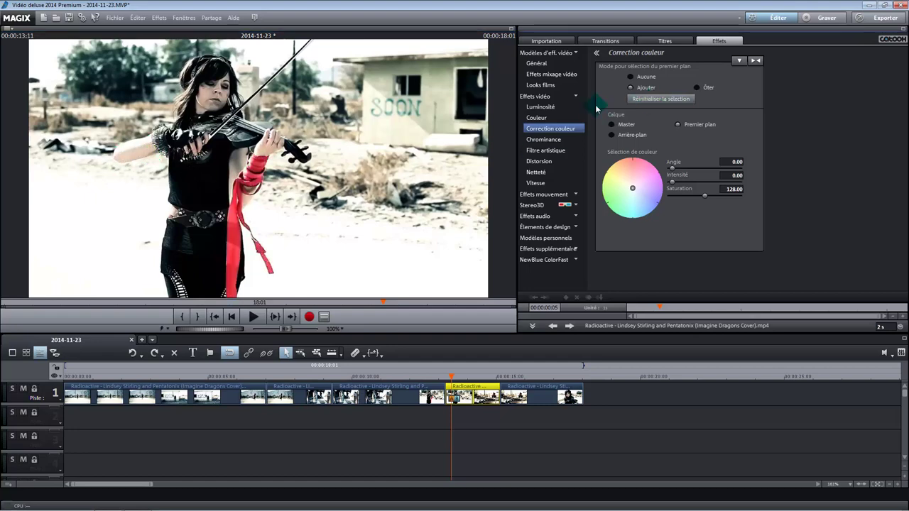
pyautogui.click(235, 259)
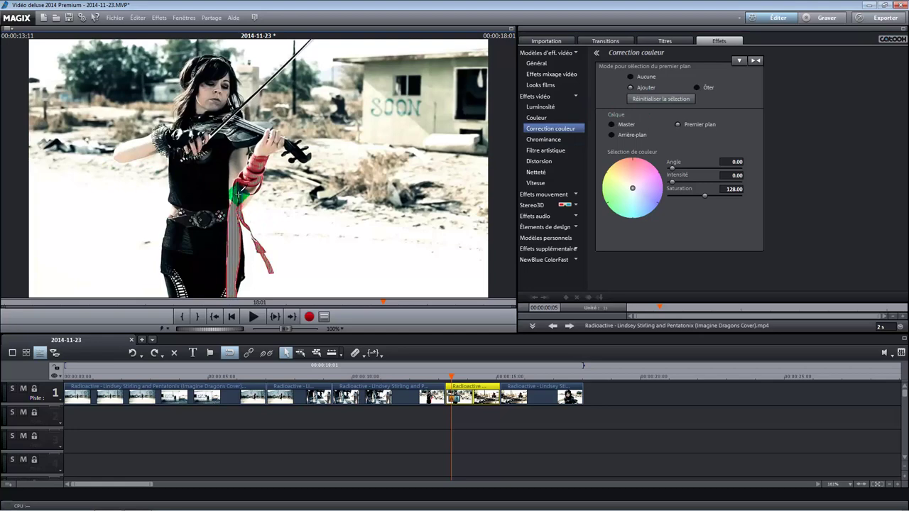
pyautogui.click(241, 183)
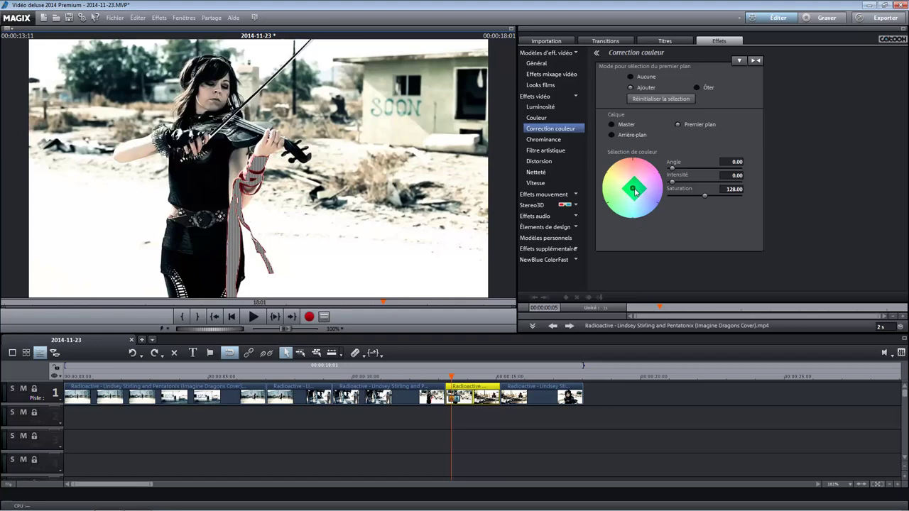
pyautogui.moveTo(635, 191); pyautogui.dragTo(609, 137)
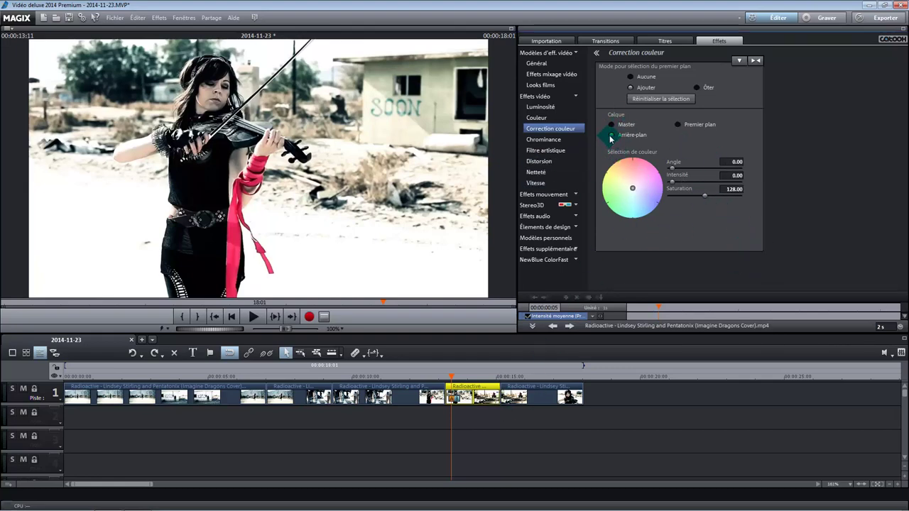
# Set the fourth segment's Arrière-plan saturation to 0 with selection mode Ôter, and adjust its contrast in the Luminosité effect.
pyautogui.click(611, 135)
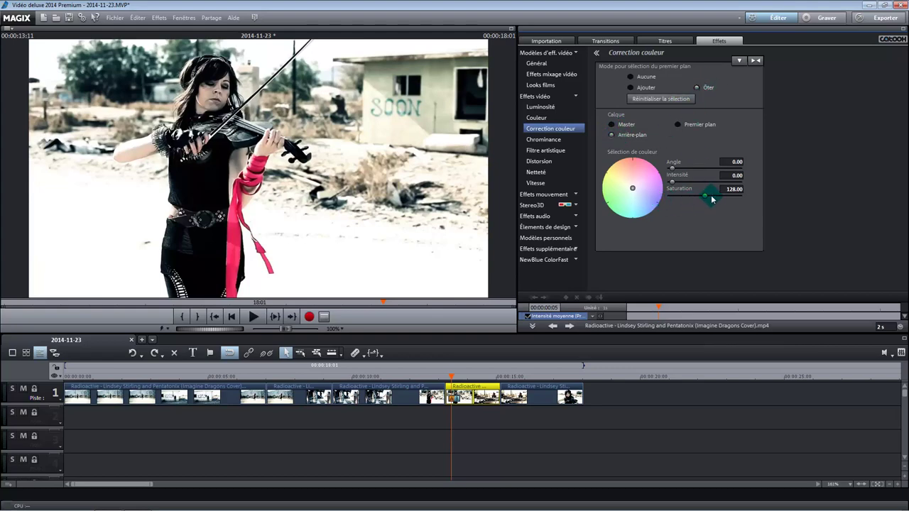
pyautogui.moveTo(703, 197); pyautogui.dragTo(658, 202)
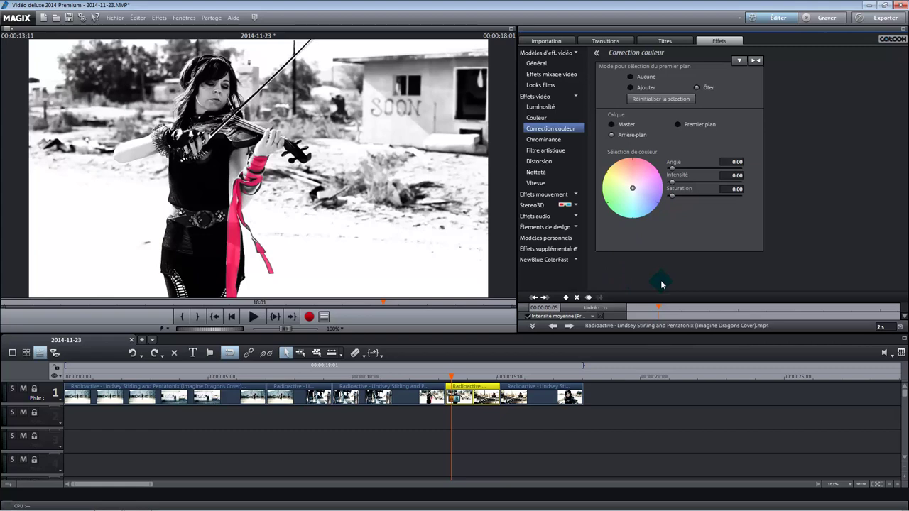
pyautogui.click(549, 108)
pyautogui.doubleClick(725, 98)
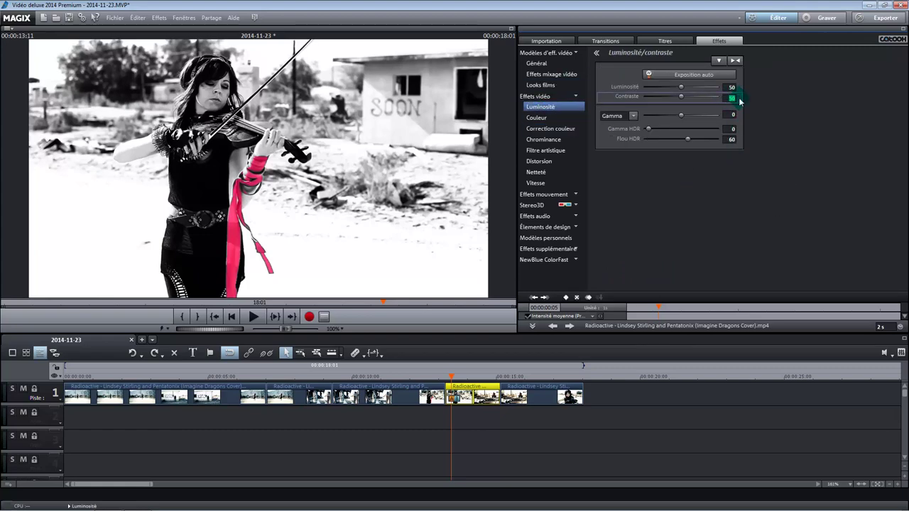
# Apply the Contraste élevé film look to the fifth segment, with the playhead at 00:00:15:15.
pyautogui.click(541, 394)
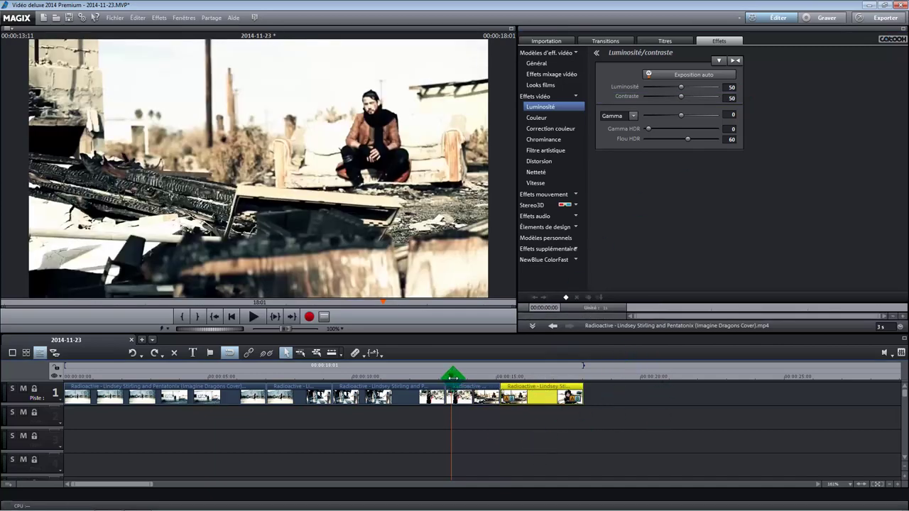
pyautogui.moveTo(452, 376); pyautogui.dragTo(512, 376)
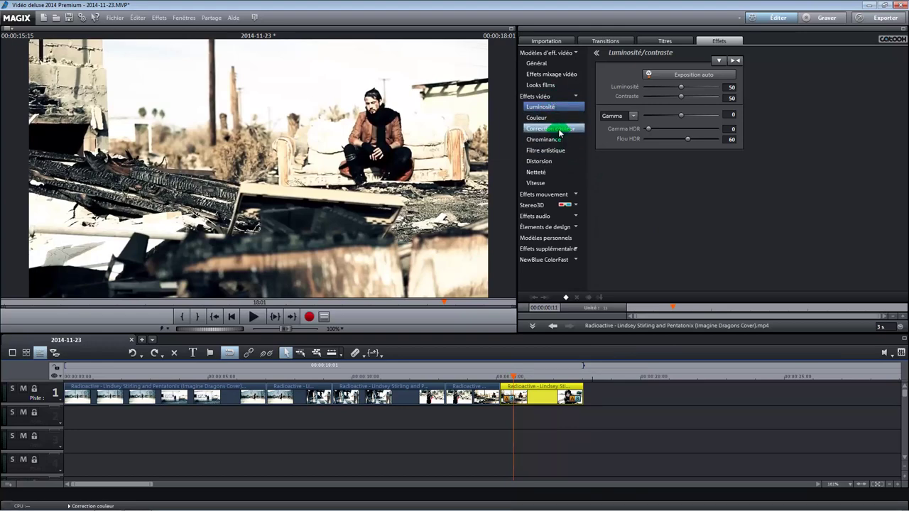
pyautogui.click(551, 53)
pyautogui.click(552, 54)
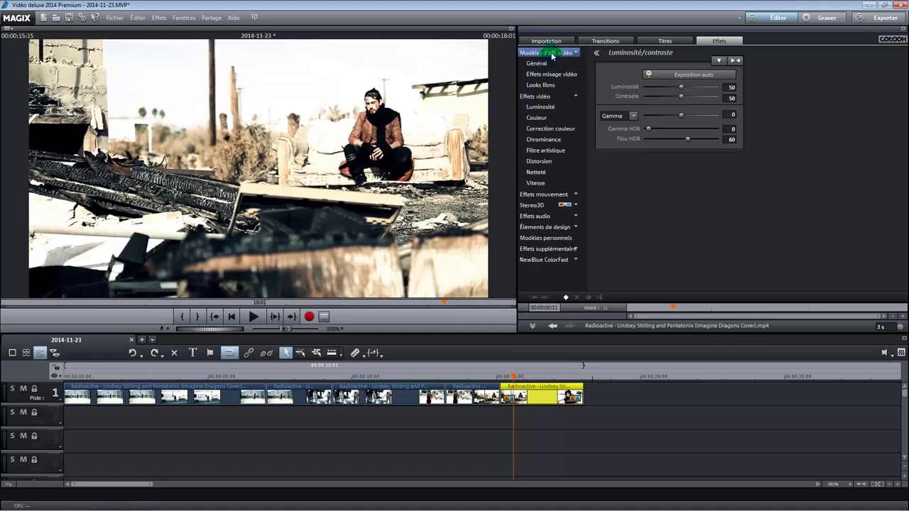
pyautogui.click(540, 85)
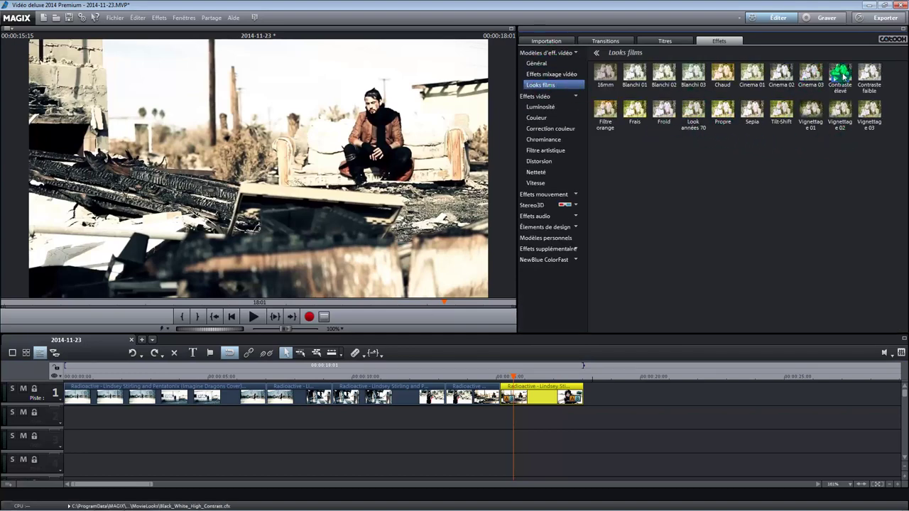
pyautogui.moveTo(841, 73); pyautogui.dragTo(538, 391)
# Set the fifth segment's contrast to 69 in the Luminosité effect and deselect the segment.
pyautogui.click(540, 106)
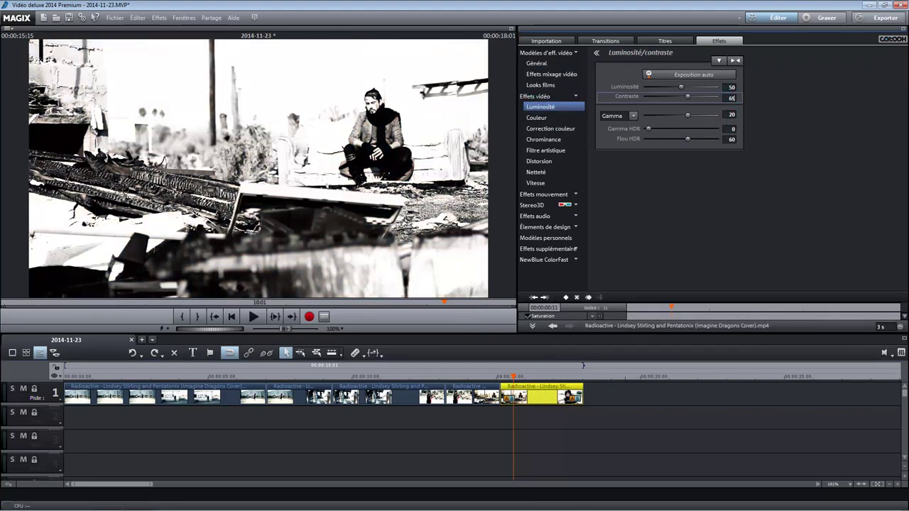
pyautogui.moveTo(731, 98); pyautogui.dragTo(740, 102)
pyautogui.click(639, 431)
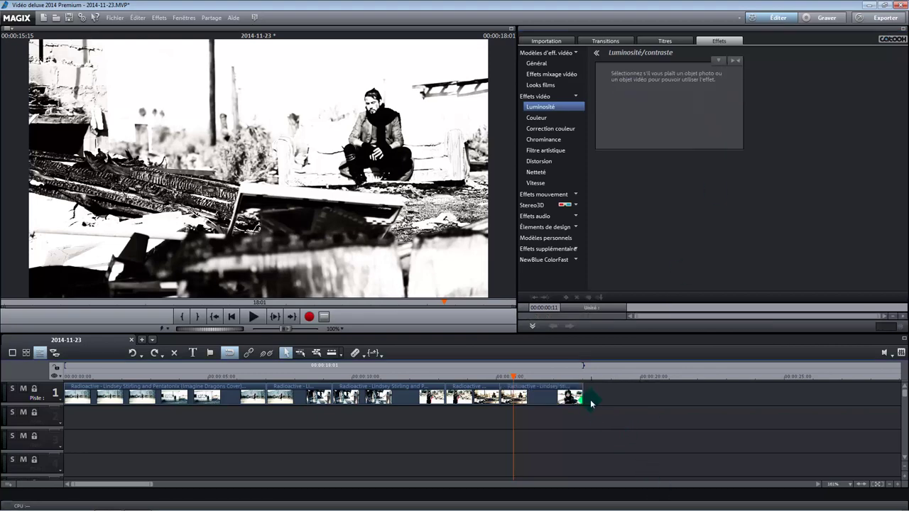
# Add 04 Spheromones.OGG from the Ambient 2 slideshow music folder to track 2 at the start of the timeline.
pyautogui.click(574, 99)
pyautogui.click(561, 40)
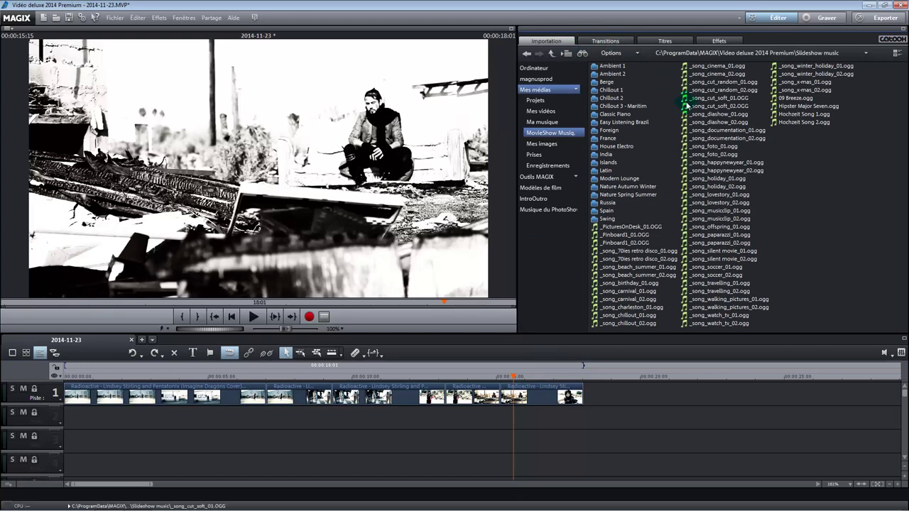
pyautogui.doubleClick(615, 76)
pyautogui.moveTo(610, 92)
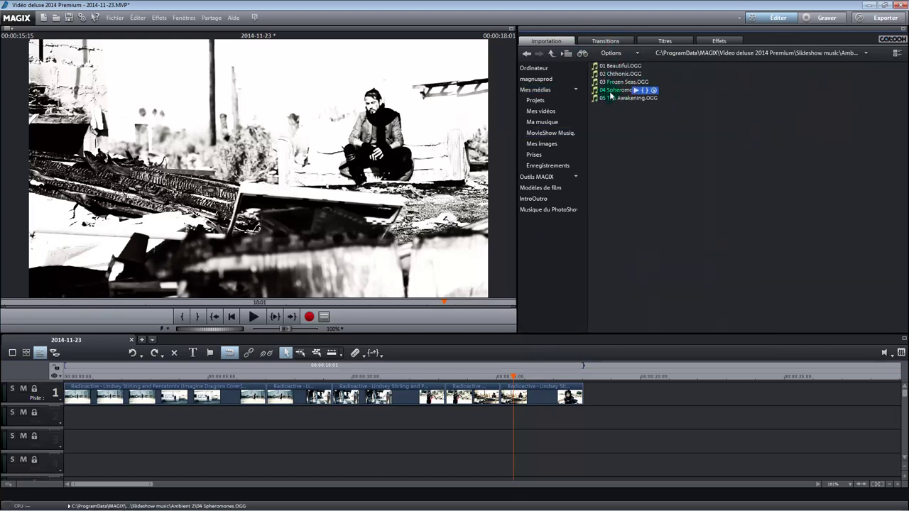
pyautogui.moveTo(609, 93); pyautogui.dragTo(96, 415)
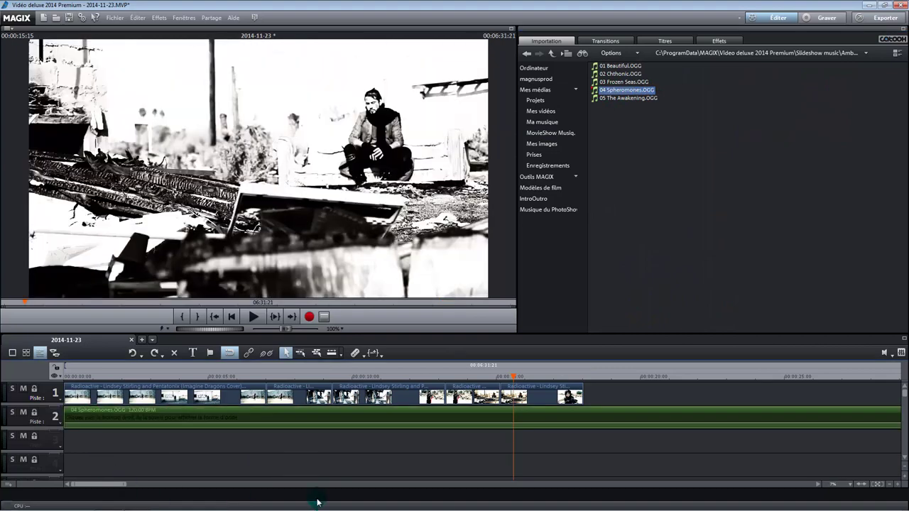
# Split the music at 00:00:18:01, where the video ends, and delete the part after the cut.
pyautogui.click(581, 376)
pyautogui.click(602, 419)
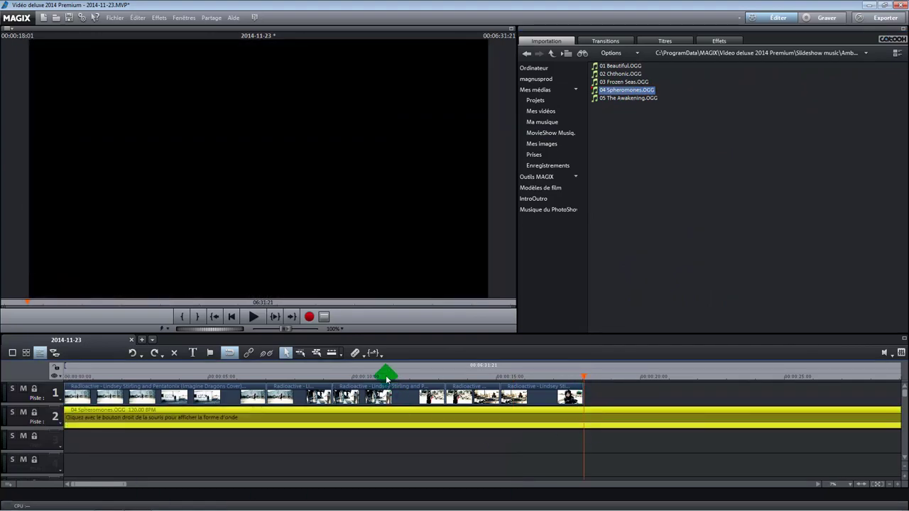
pyautogui.press('t')
pyautogui.click(717, 441)
pyautogui.click(716, 418)
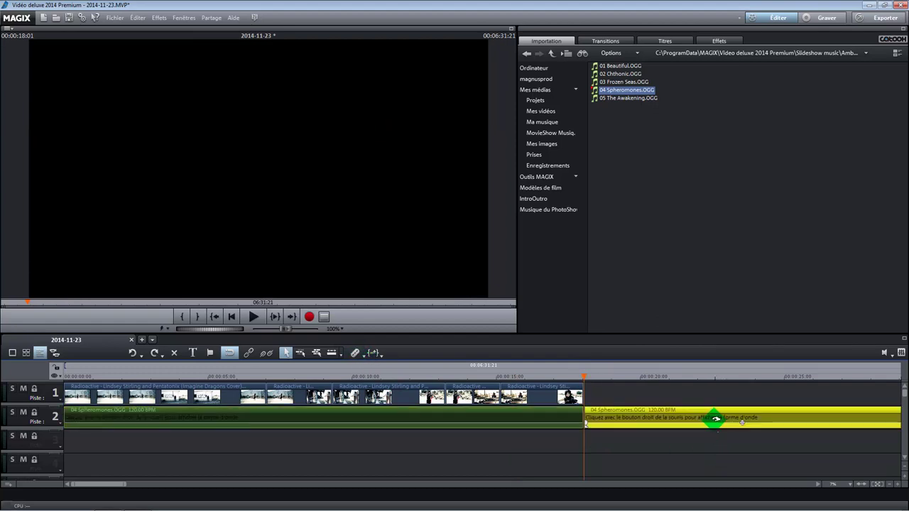
pyautogui.press('Delete')
# Select all video segments and the music, and give them a fade-out at the end and a fade-in at the start.
pyautogui.click(558, 421)
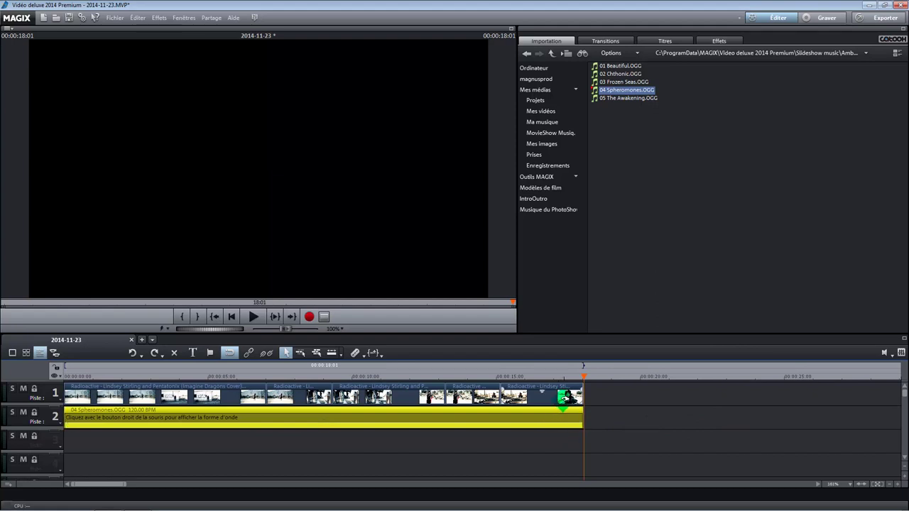
pyautogui.click(566, 397)
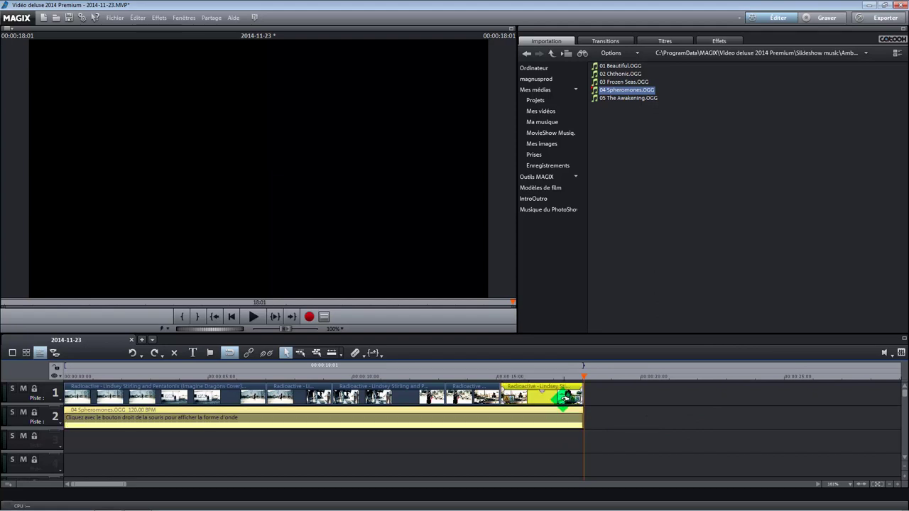
pyautogui.click(646, 427)
pyautogui.moveTo(728, 445); pyautogui.dragTo(63, 381)
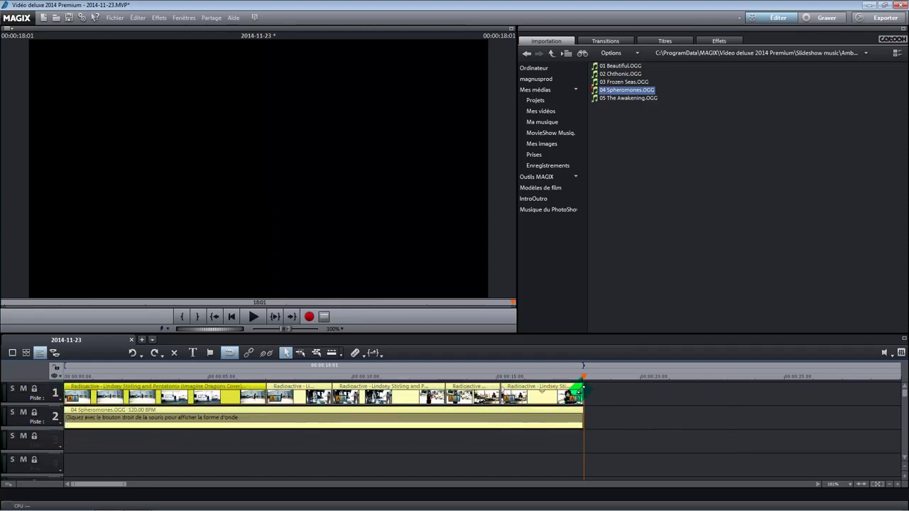
pyautogui.moveTo(577, 390); pyautogui.dragTo(542, 391)
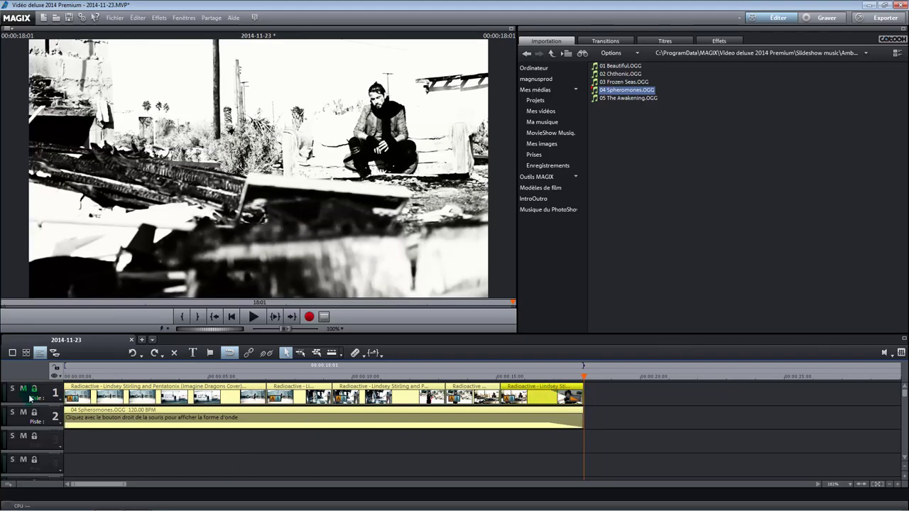
pyautogui.moveTo(71, 392); pyautogui.dragTo(117, 391)
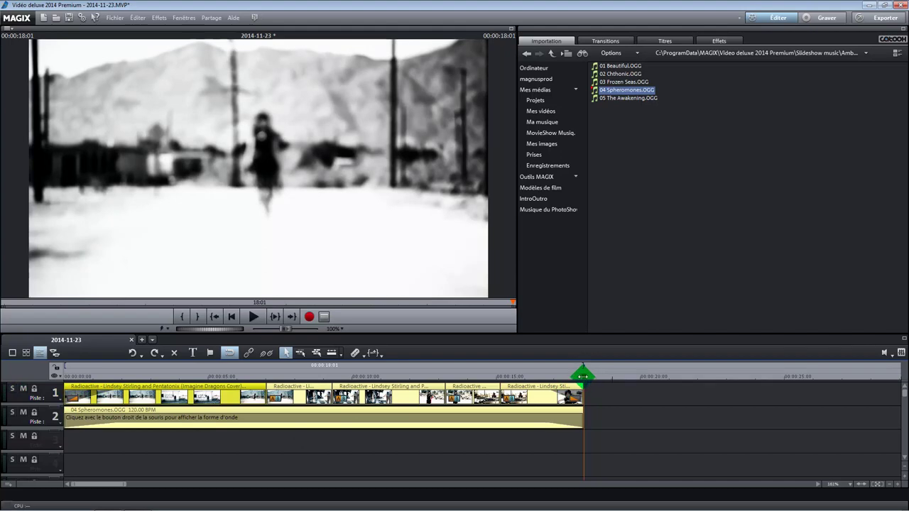
# Play the edited video from the start to check the segments, the music and the fades.
pyautogui.moveTo(582, 375); pyautogui.dragTo(57, 371)
pyautogui.click(254, 317)
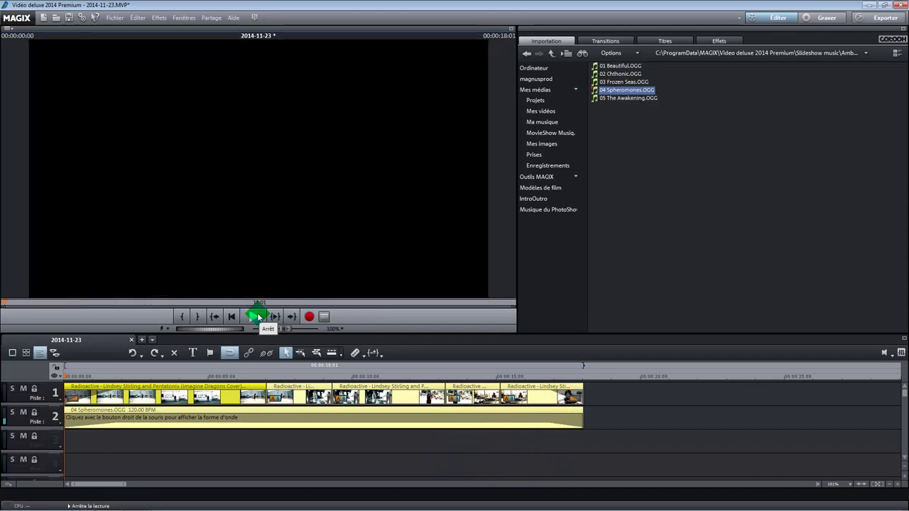
# Apply Exposition auto to the fifth segment in the Luminosité effect, with the playhead at 00:00:16:01.
pyautogui.click(566, 396)
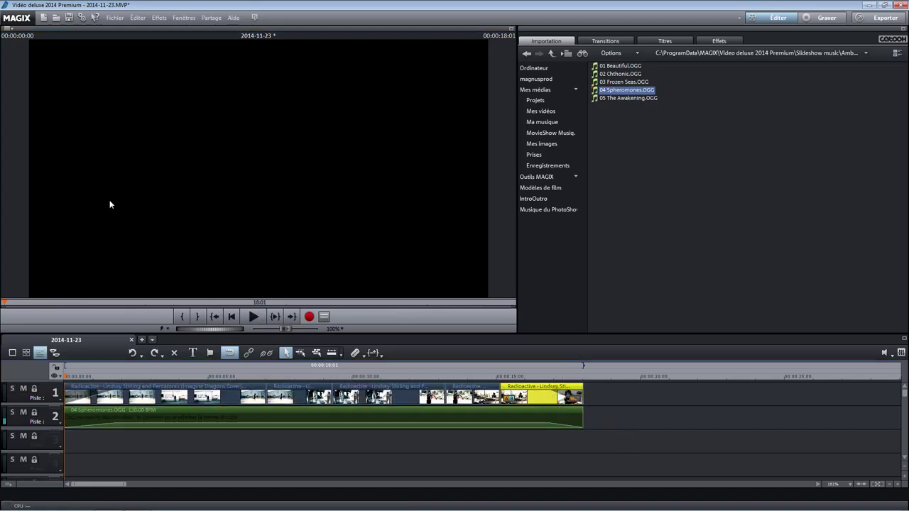
pyautogui.moveTo(503, 376); pyautogui.dragTo(526, 376)
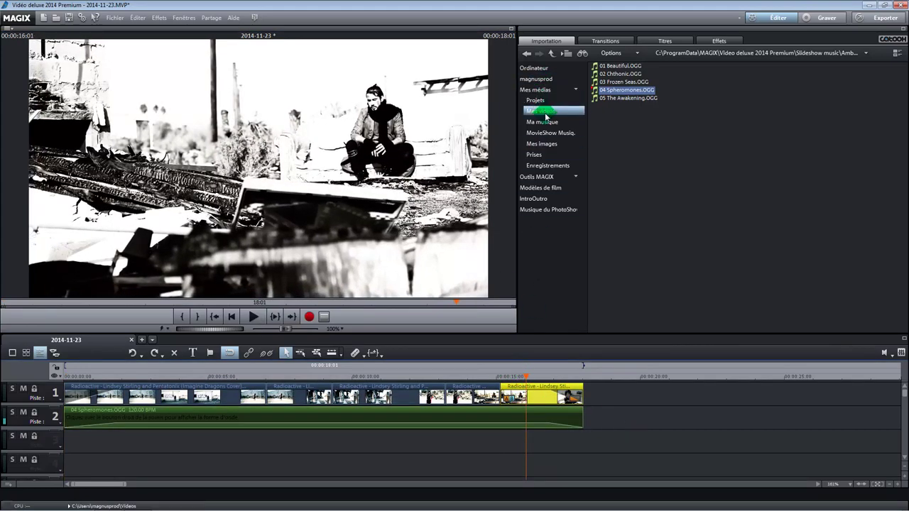
pyautogui.click(707, 43)
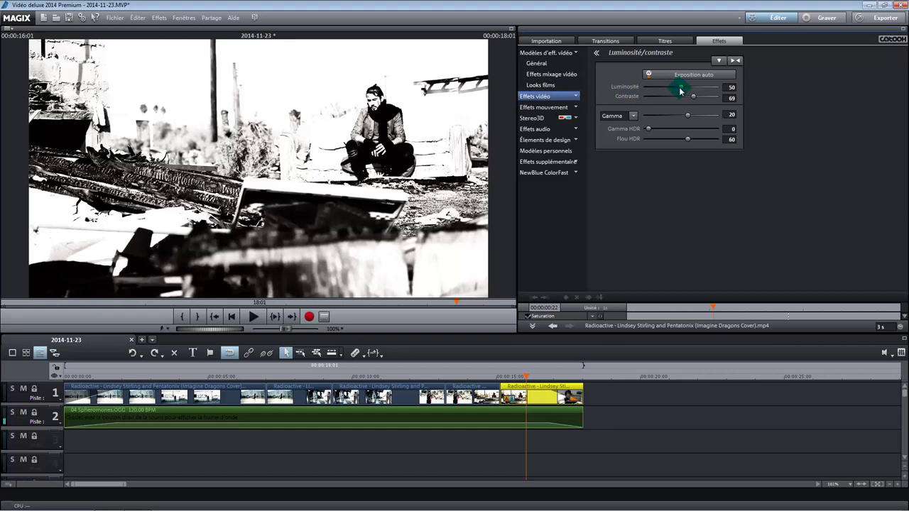
pyautogui.moveTo(681, 87)
pyautogui.mouseDown()
pyautogui.moveTo(670, 95)
pyautogui.moveTo(685, 103)
pyautogui.moveTo(679, 77)
pyautogui.mouseUp()
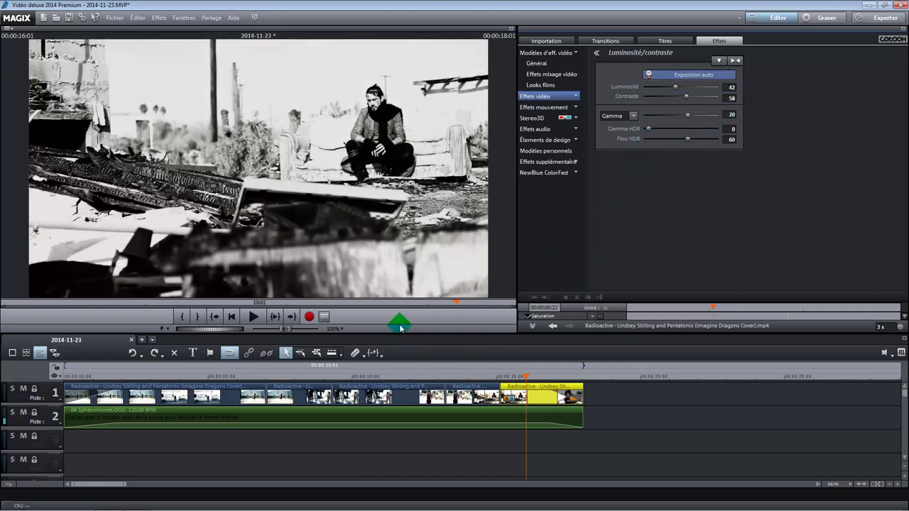
# Play part of the fifth segment and scrub through the earlier segments to examine their black-and-white and coloured areas.
pyautogui.click(248, 320)
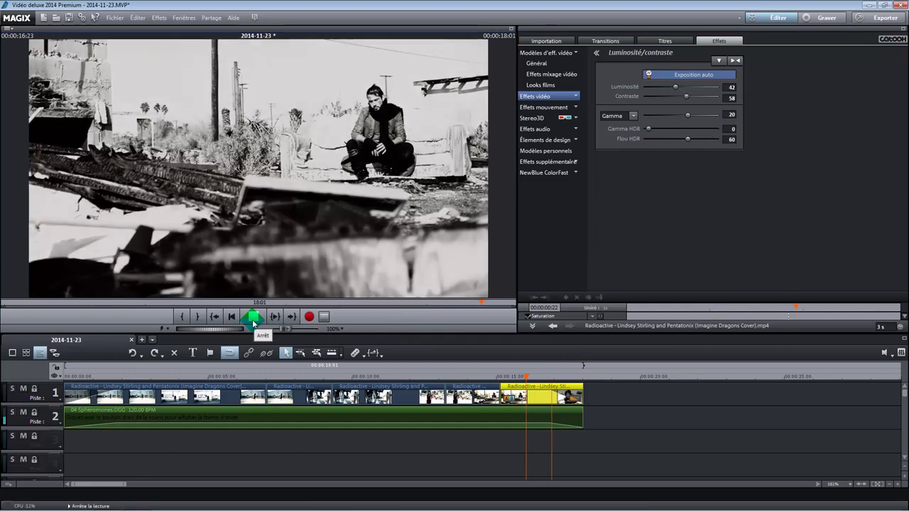
pyautogui.click(253, 320)
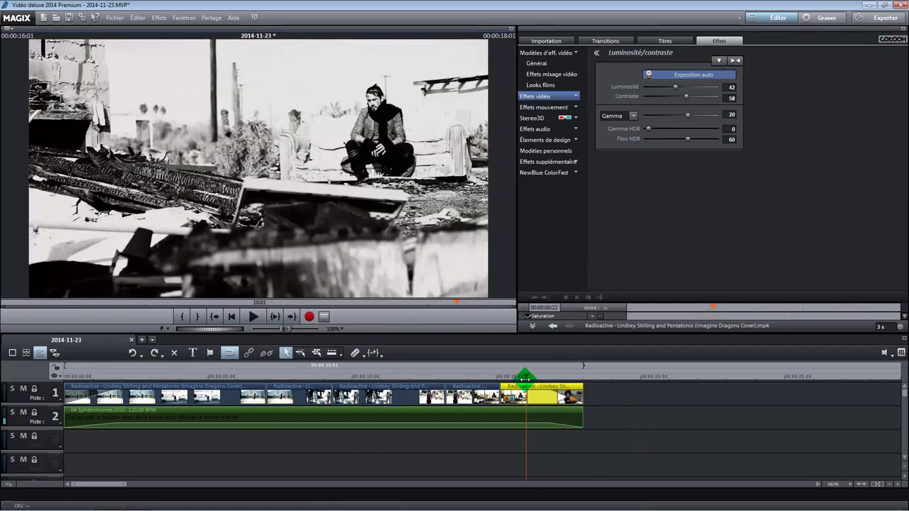
pyautogui.moveTo(525, 378); pyautogui.dragTo(134, 417)
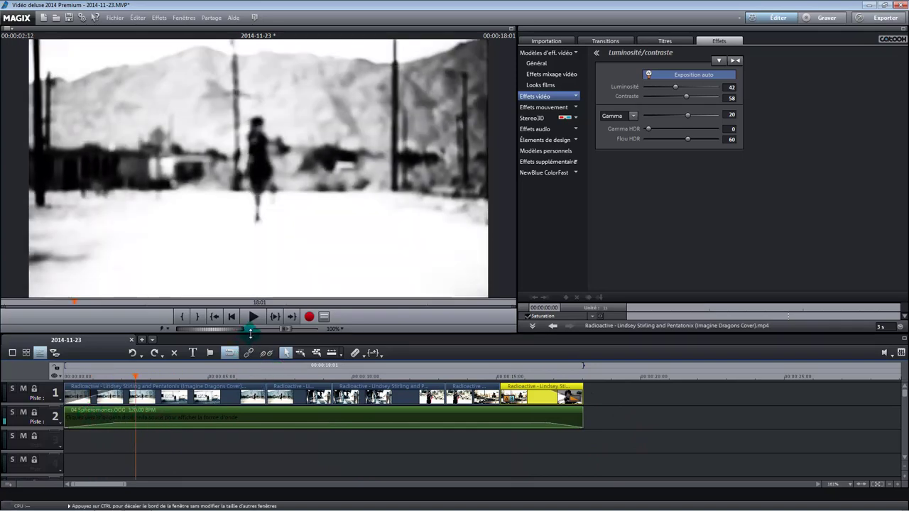
pyautogui.moveTo(134, 377); pyautogui.dragTo(431, 399)
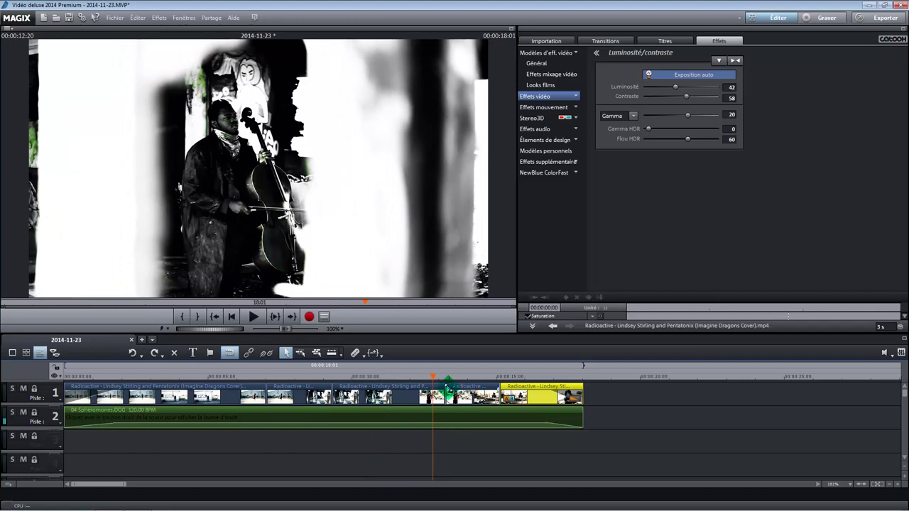
pyautogui.moveTo(430, 376); pyautogui.dragTo(485, 380)
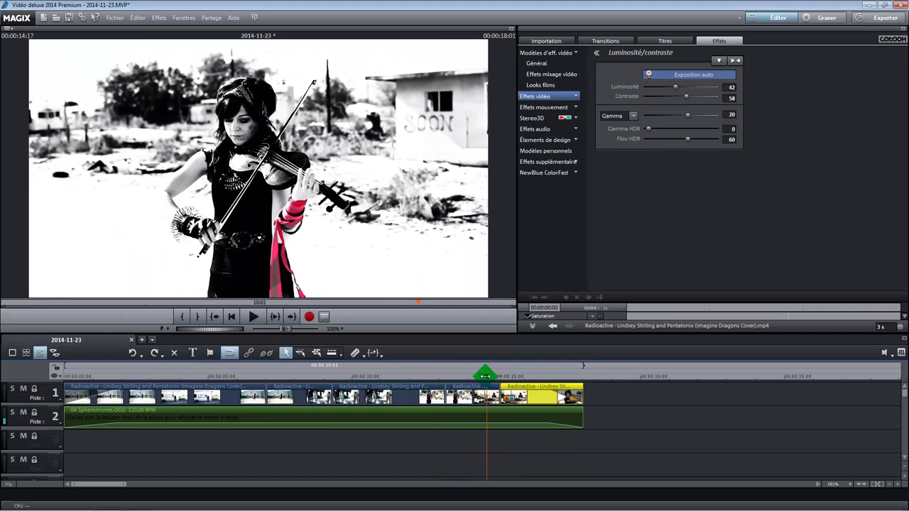
pyautogui.moveTo(438, 422)
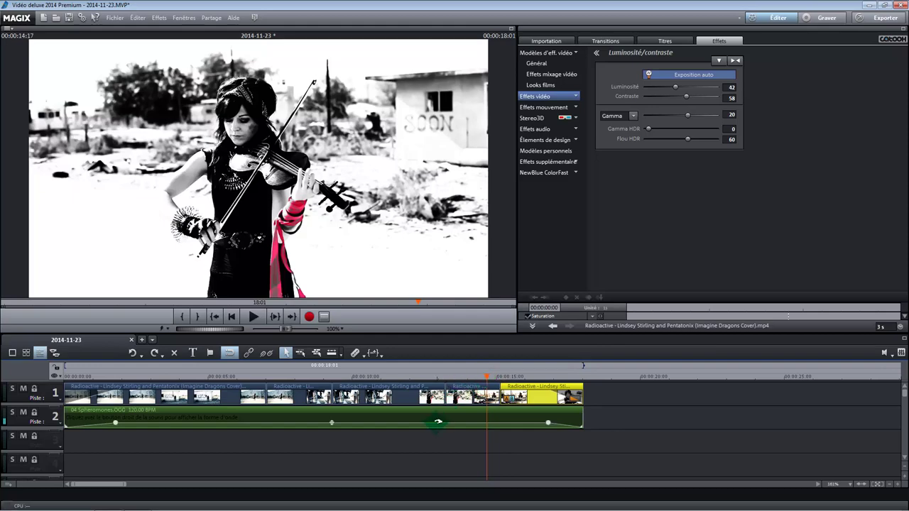